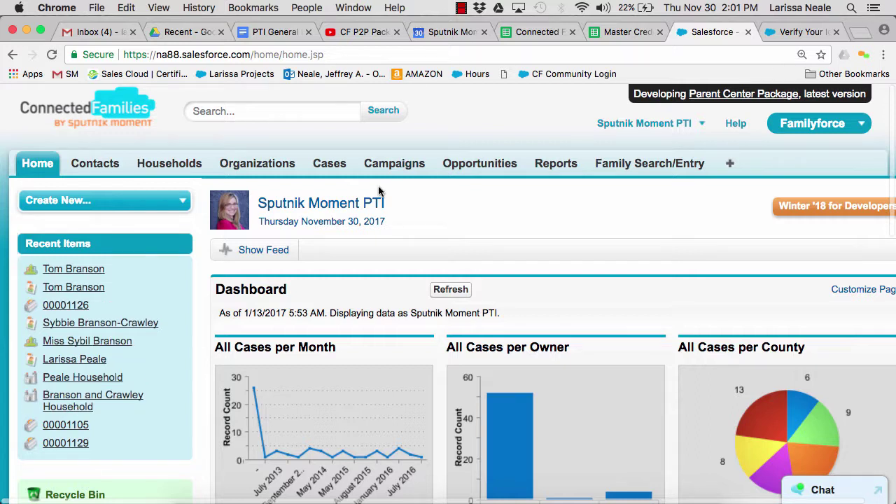
# Open Tom Branson's contact record and review his household, phones, address and case 00001126
pyautogui.click(63, 288)
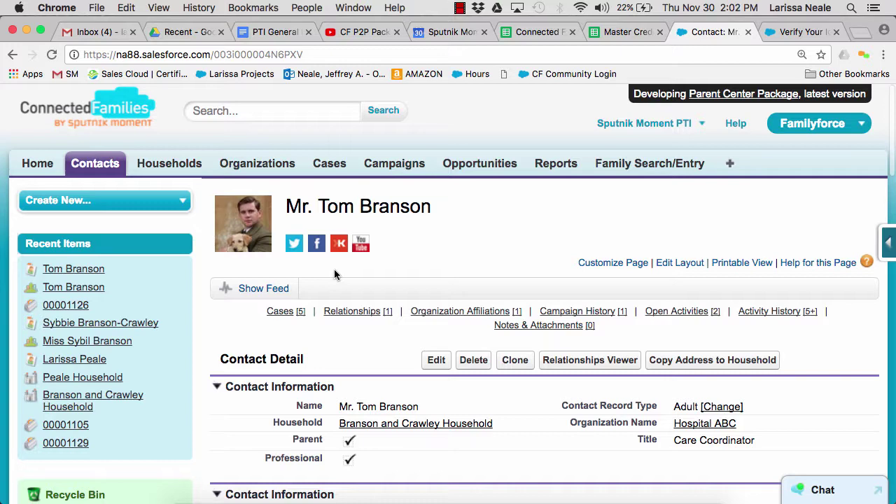
pyautogui.scroll(-5, 382, 269)
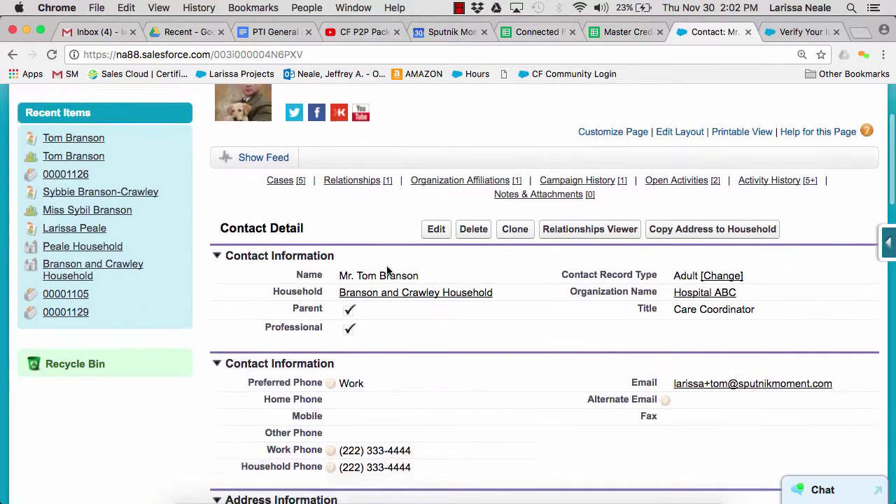
pyautogui.scroll(-1, 387, 267)
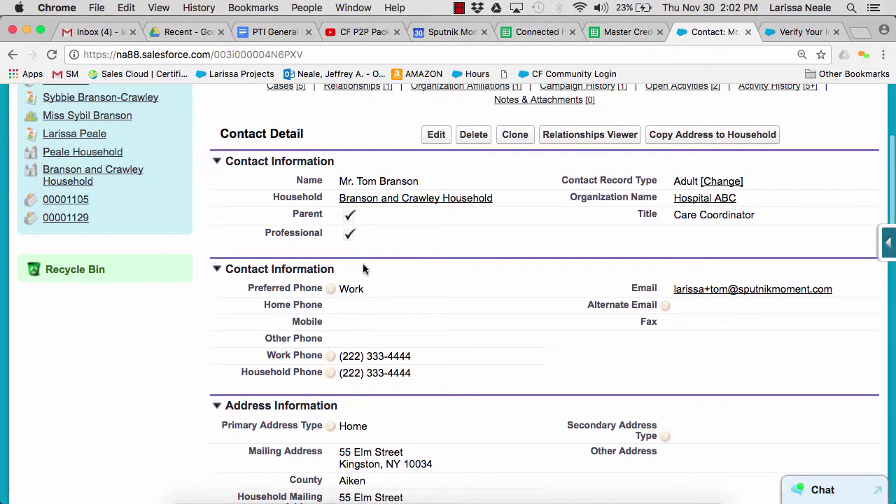
pyautogui.scroll(-1, 363, 266)
pyautogui.scroll(-5, 363, 266)
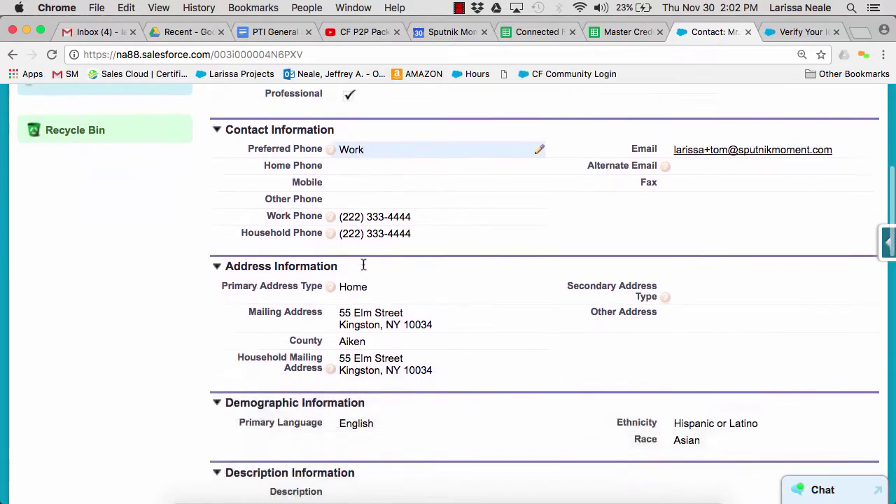
pyautogui.scroll(-7, 363, 267)
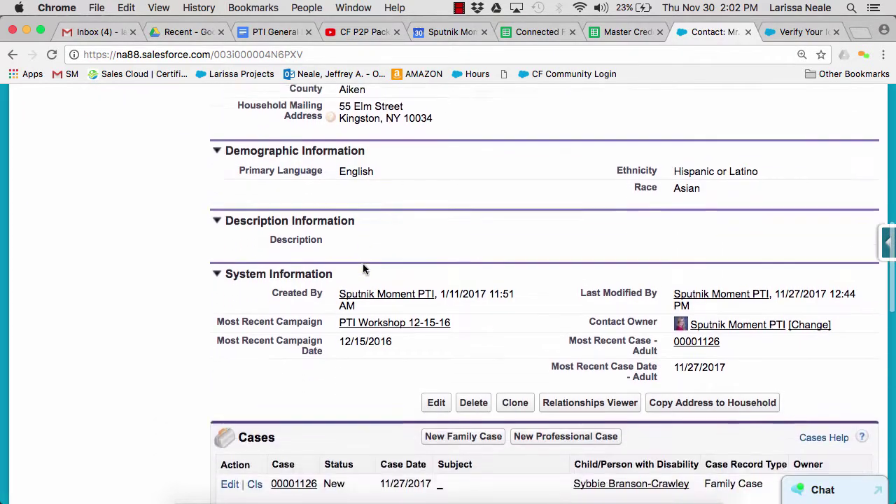
pyautogui.scroll(15, 364, 267)
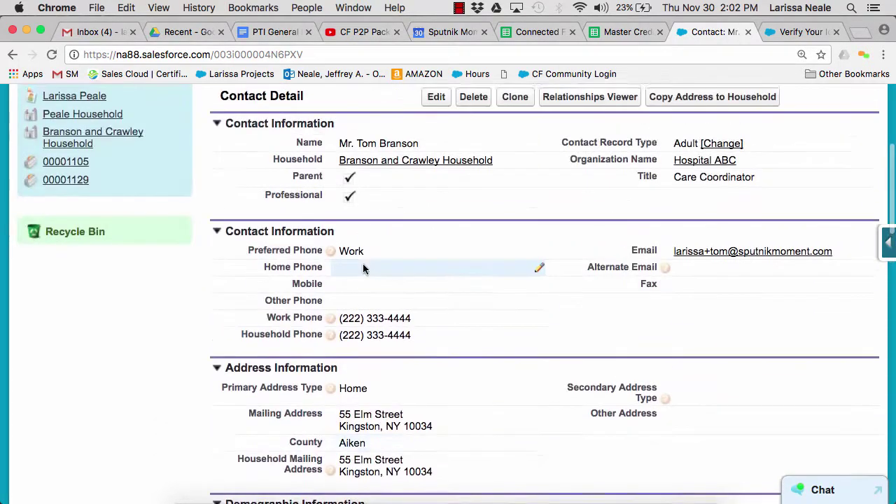
pyautogui.scroll(2, 363, 269)
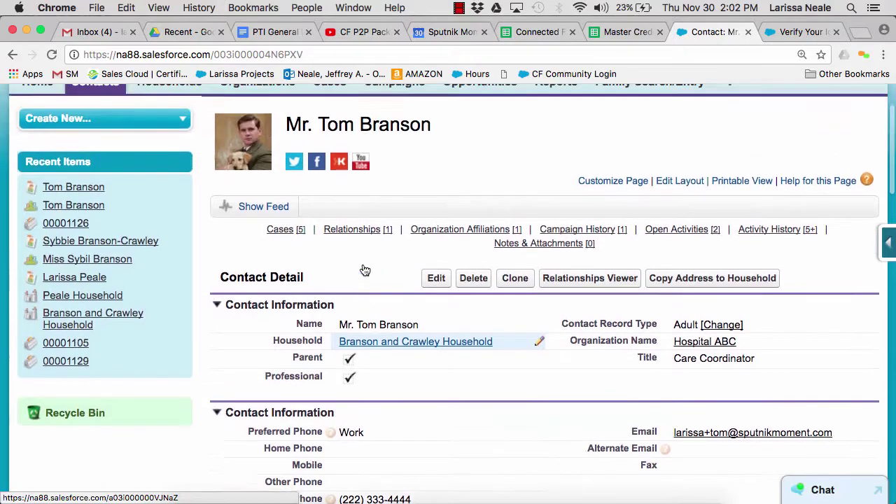
# Open Sybbie Branson-Crawley's contact record and review her age, demographics and Autism Spectrum Disorder diagnosis
pyautogui.click(128, 242)
pyautogui.scroll(-2, 392, 214)
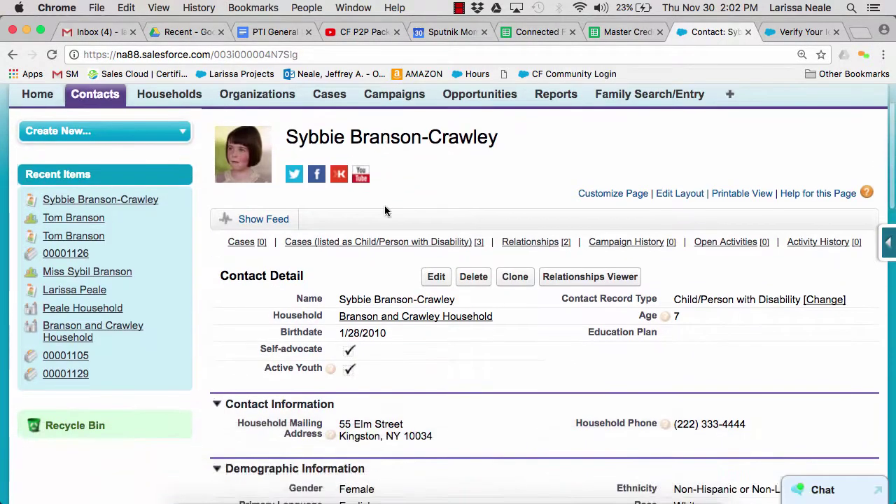
pyautogui.scroll(-1, 384, 210)
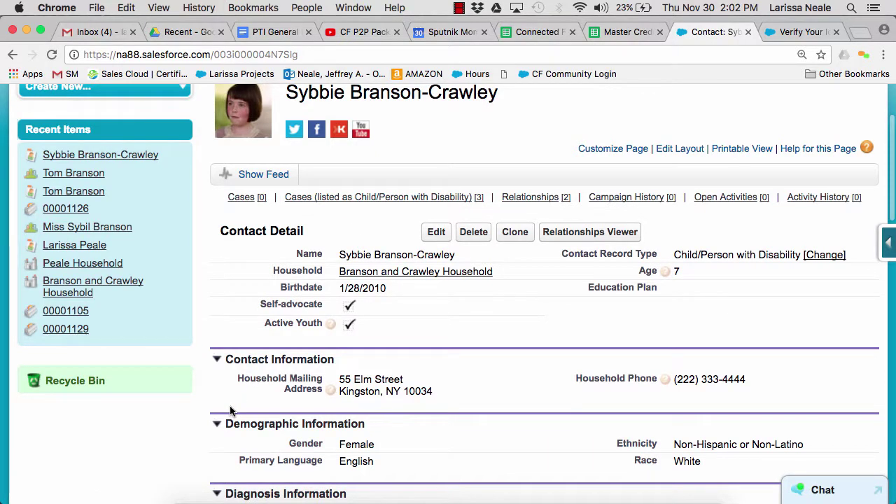
pyautogui.scroll(-1, 217, 403)
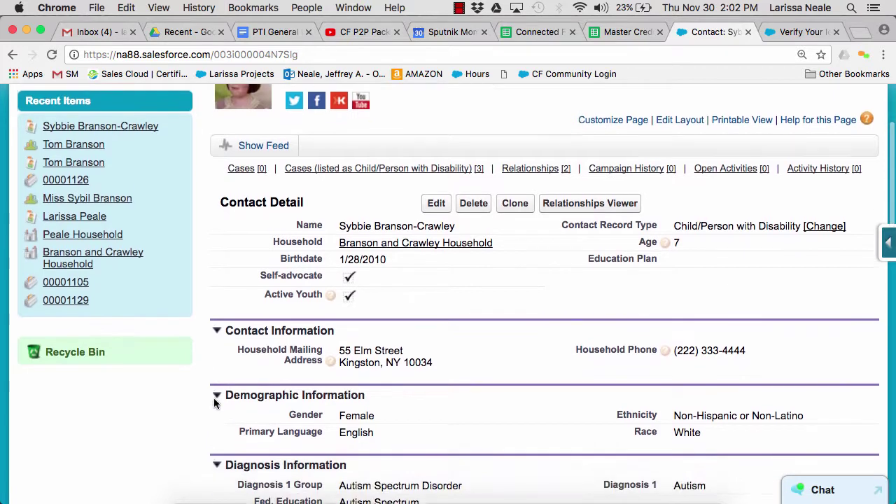
pyautogui.scroll(-1, 223, 367)
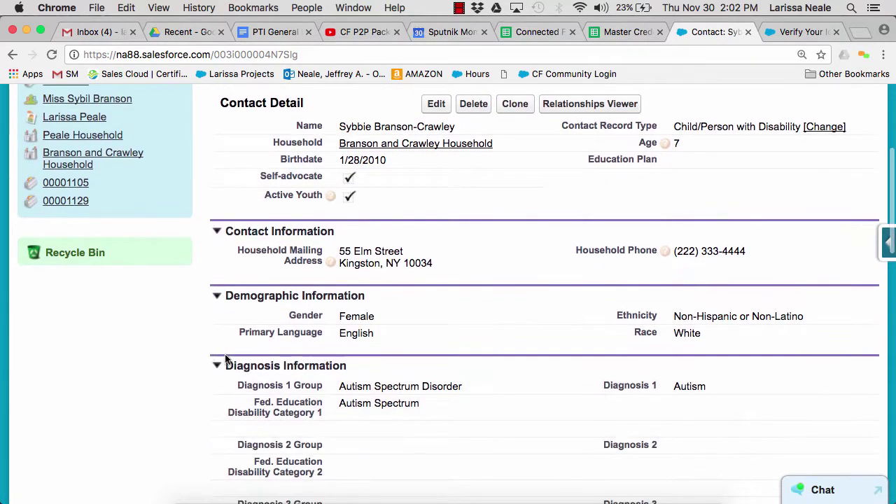
pyautogui.scroll(-1, 278, 315)
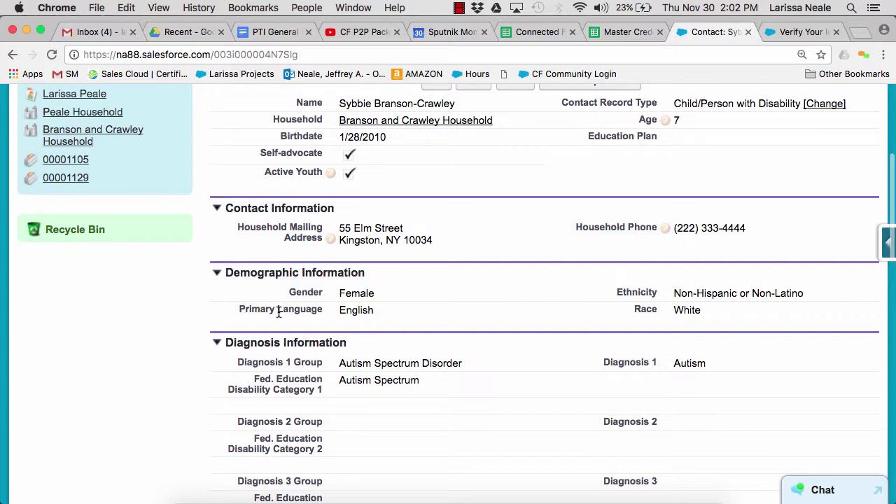
pyautogui.scroll(-1, 280, 300)
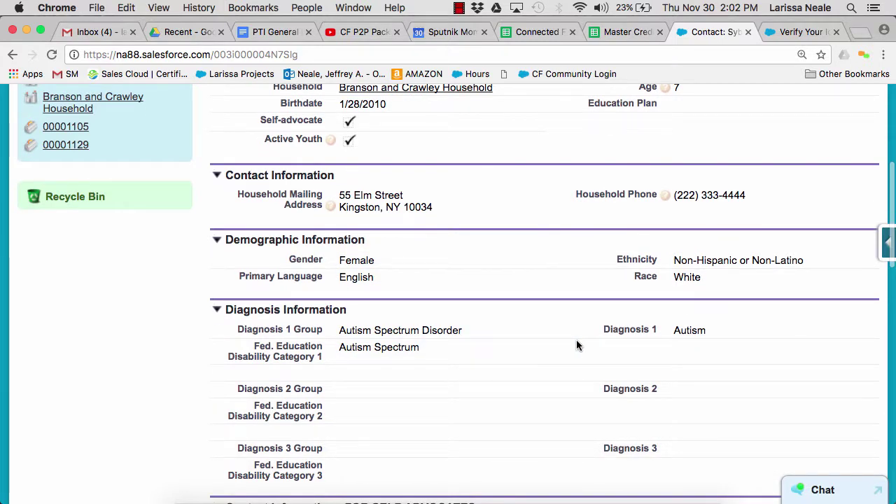
pyautogui.scroll(-5, 517, 305)
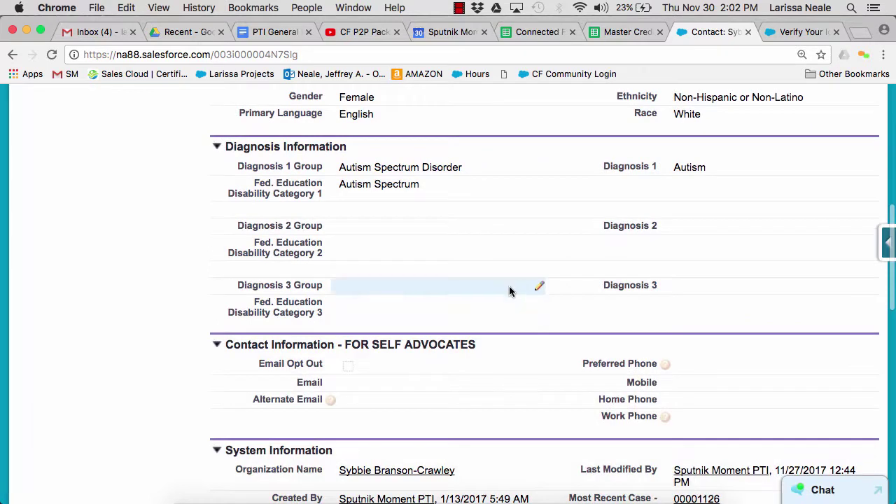
pyautogui.scroll(3, 509, 291)
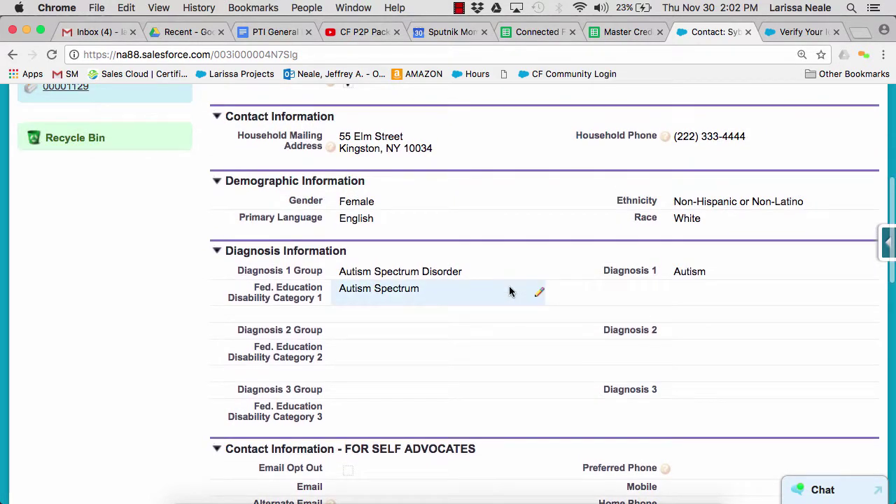
pyautogui.scroll(3, 510, 290)
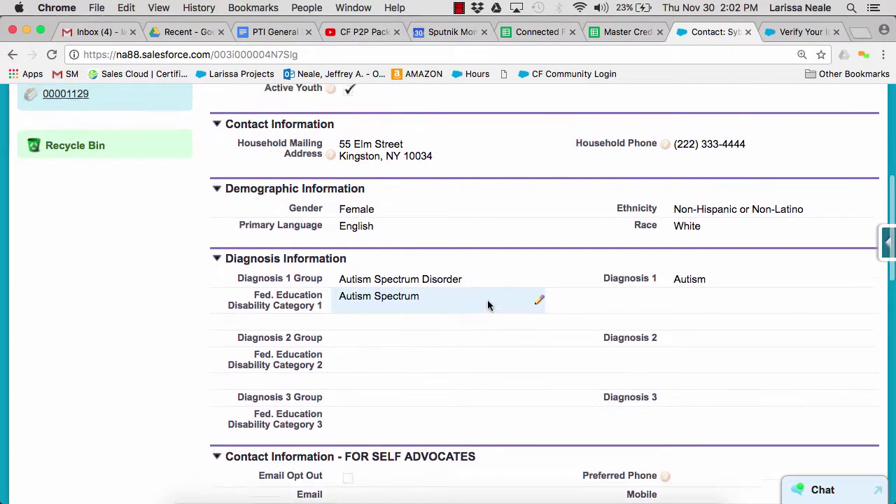
pyautogui.scroll(7, 487, 300)
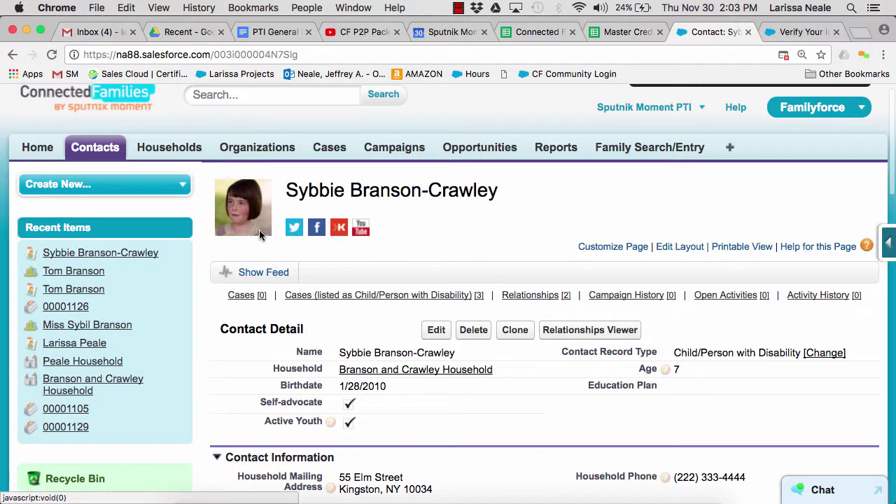
# From Tom Branson's record, open case 00001126 and view its interactions INT-0162 to INT-0164
pyautogui.click(82, 297)
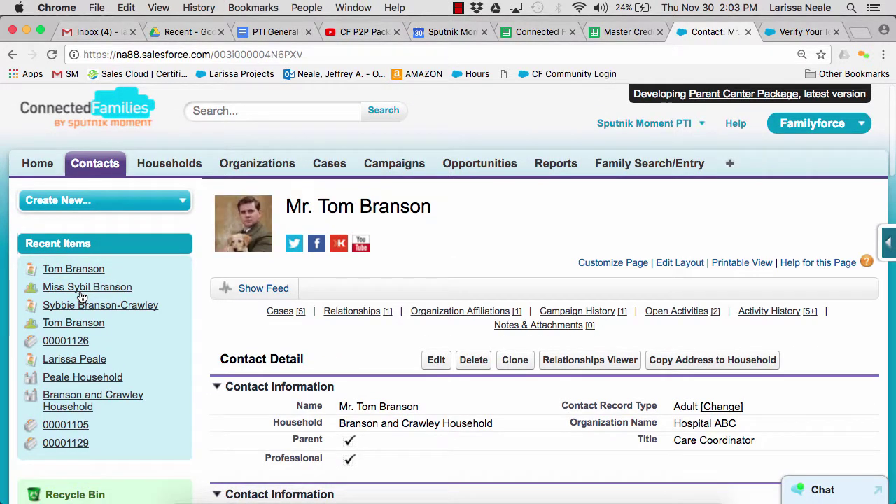
pyautogui.scroll(-1, 398, 236)
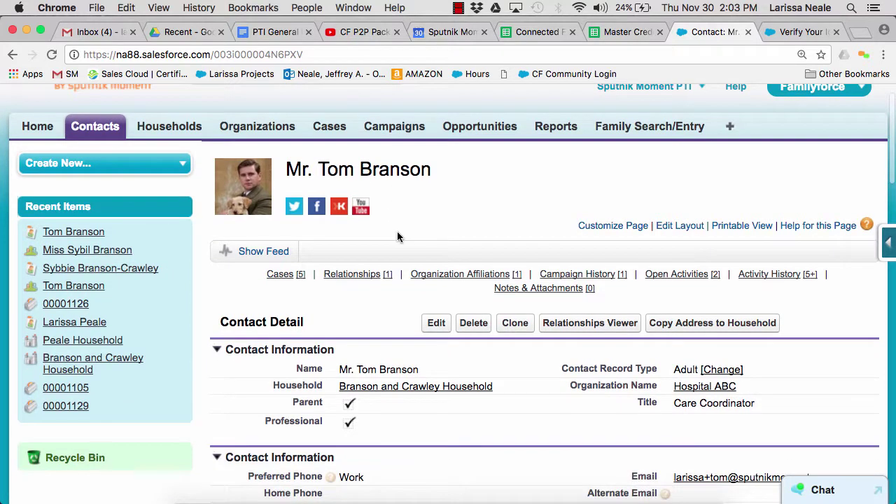
pyautogui.moveTo(289, 280)
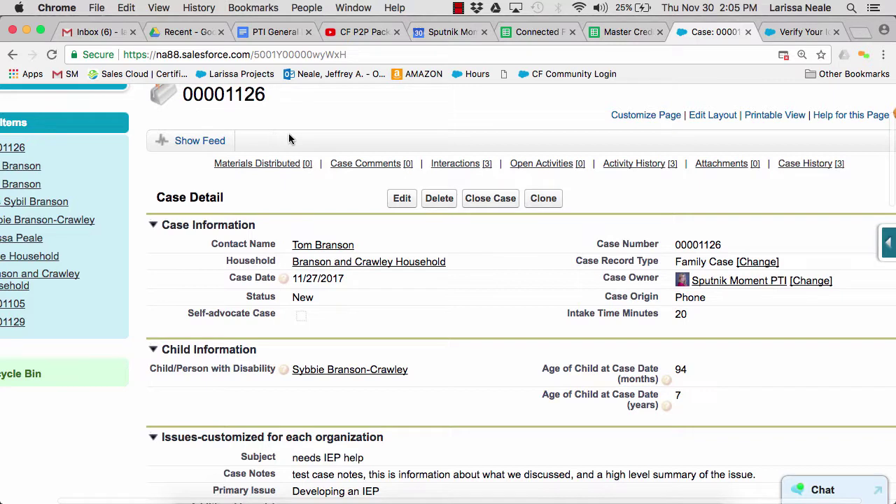
pyautogui.scroll(-3, 288, 138)
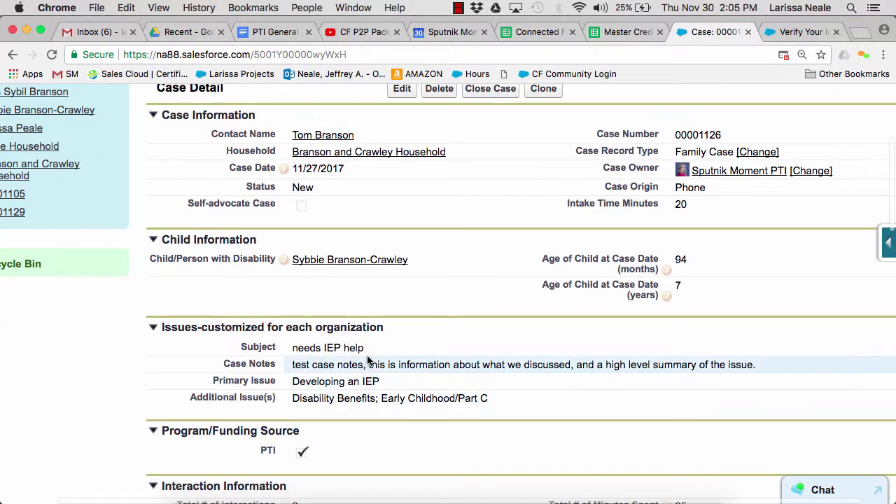
pyautogui.scroll(-1, 368, 360)
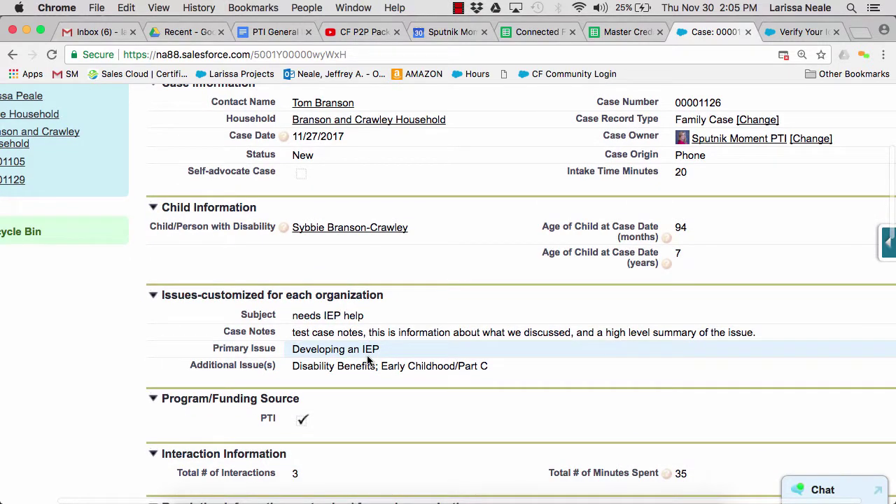
pyautogui.moveTo(331, 237)
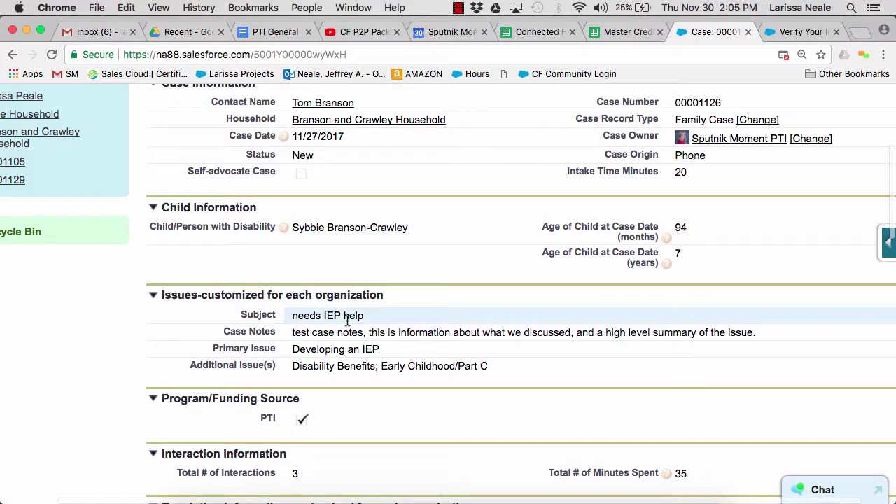
pyautogui.scroll(-5, 292, 318)
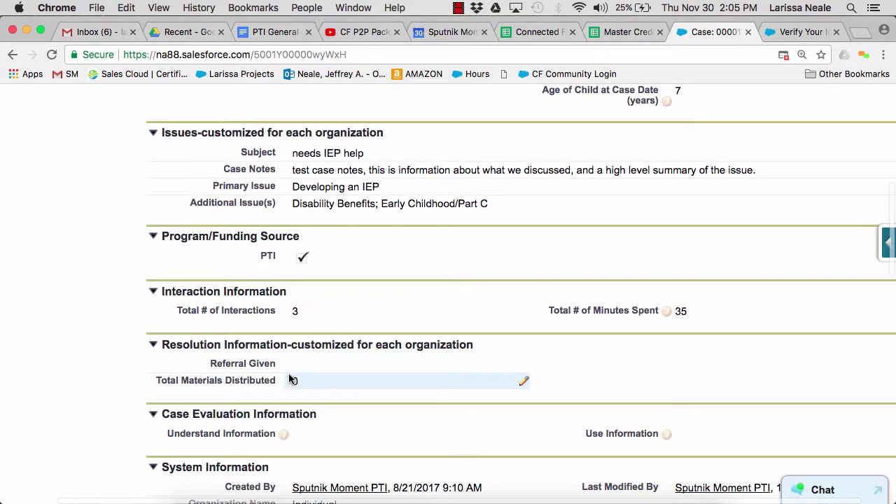
pyautogui.scroll(7, 290, 376)
pyautogui.scroll(1, 289, 374)
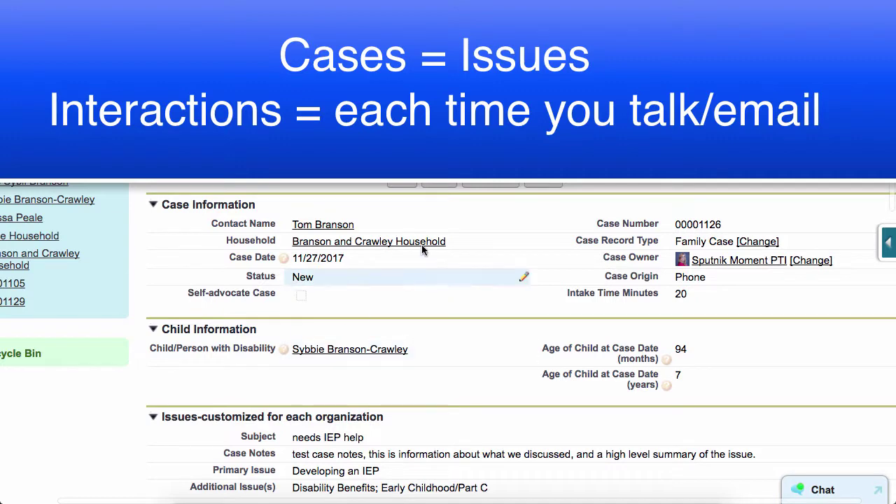
pyautogui.moveTo(490, 181)
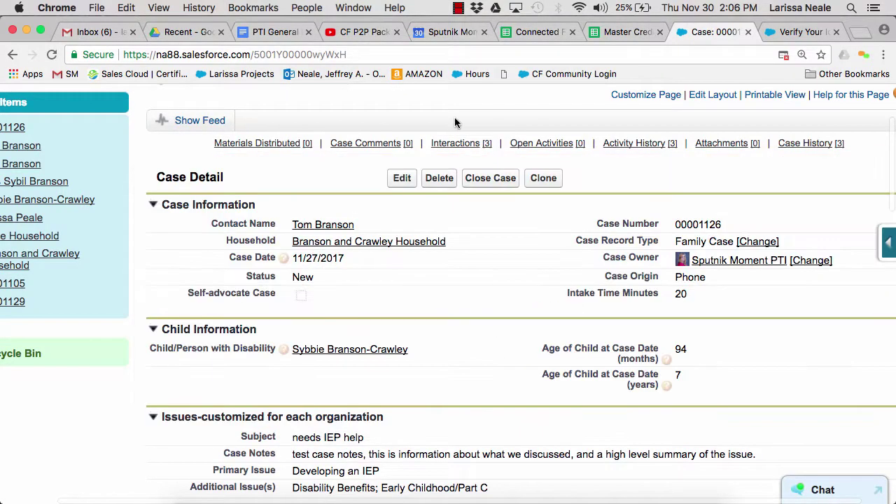
# Log a completed call 'Call with Tom to discuss issues' on case 00001126, then start an email
pyautogui.moveTo(622, 145)
pyautogui.click(399, 174)
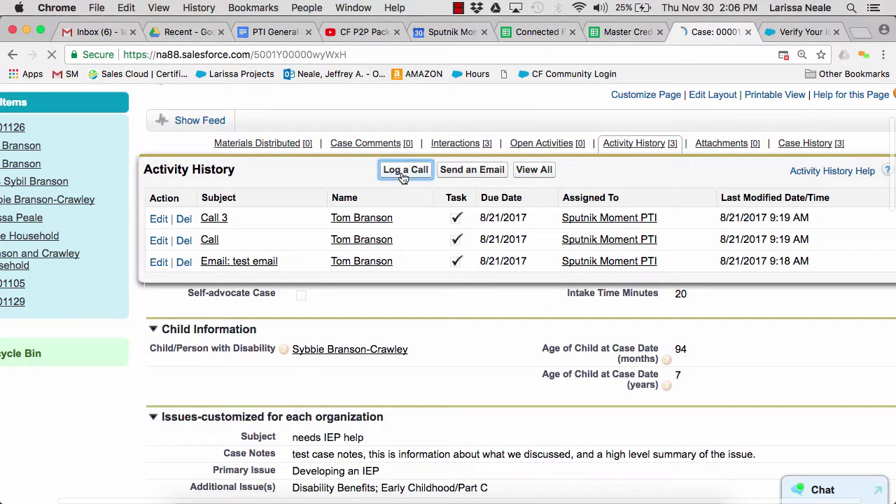
pyautogui.scroll(-3, 239, 283)
pyautogui.write('Call')
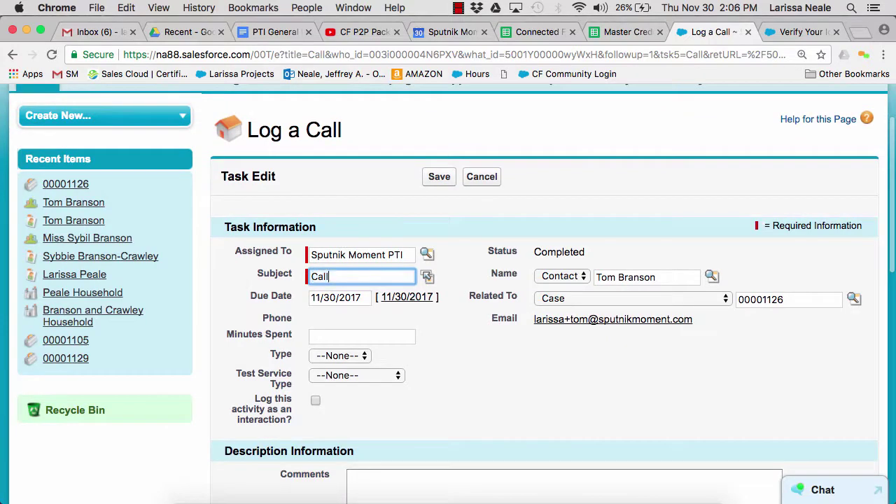
pyautogui.write(' with Tom to disc')
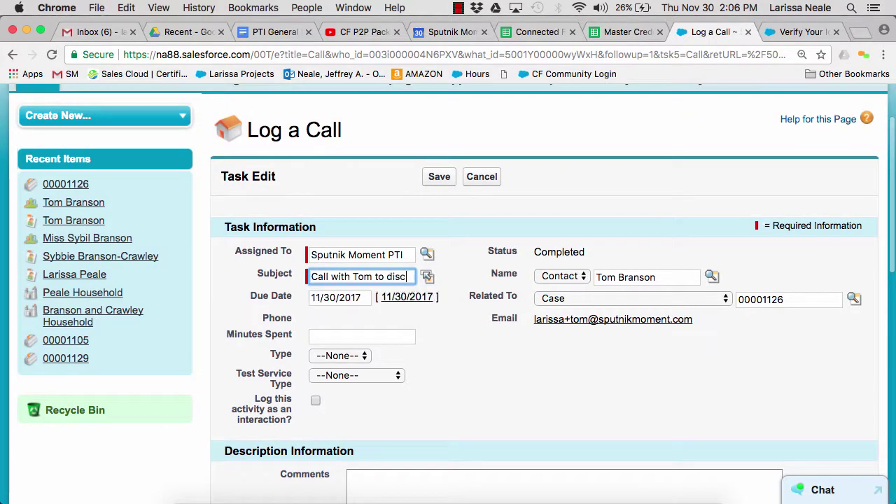
pyautogui.write('uss issues')
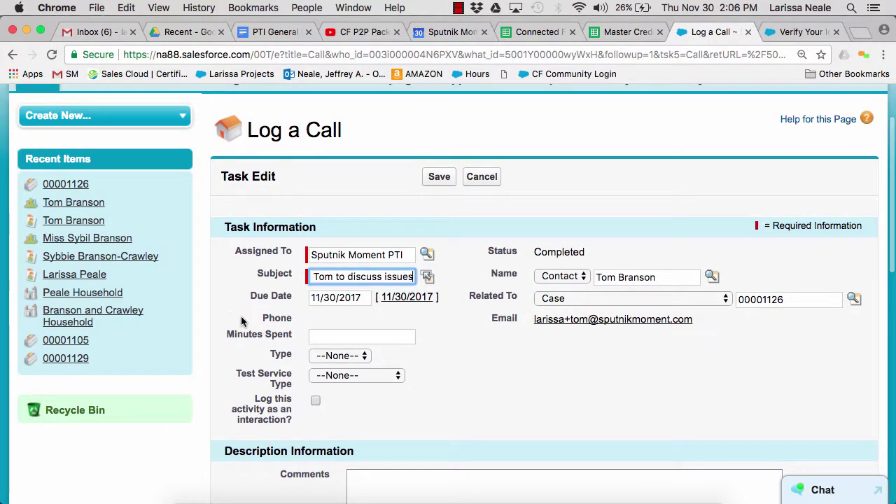
pyautogui.press('Return')
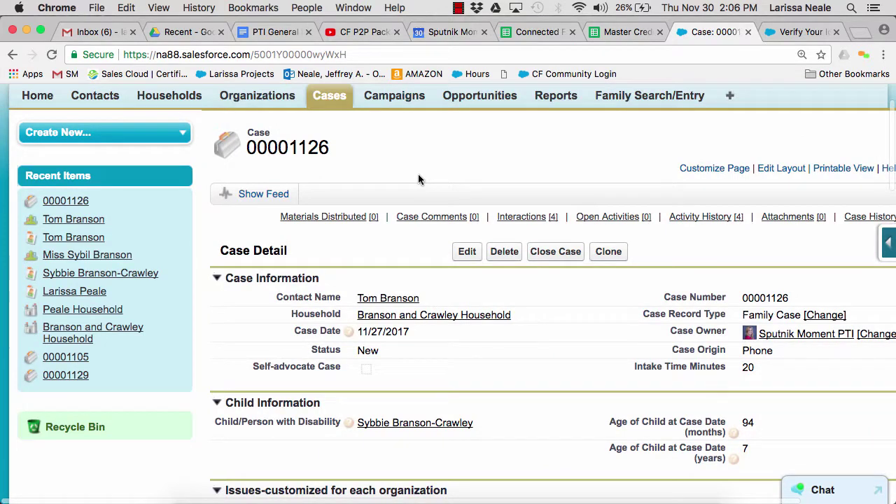
pyautogui.moveTo(693, 218)
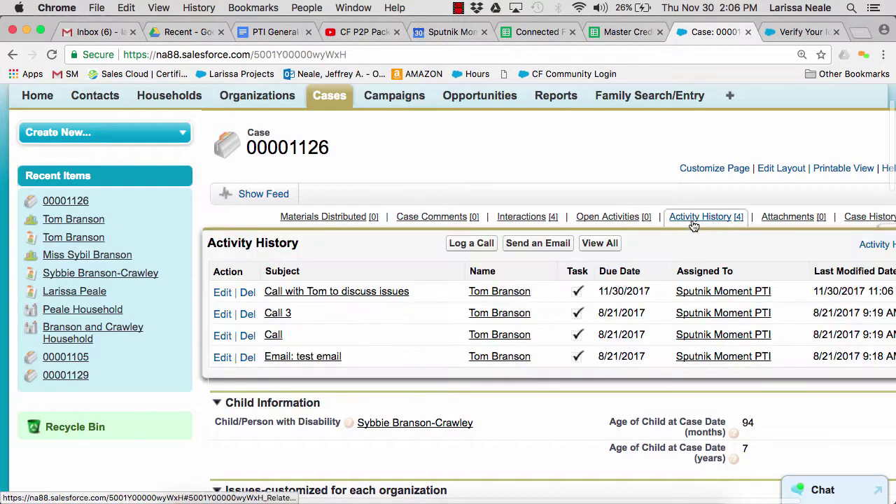
pyautogui.click(537, 246)
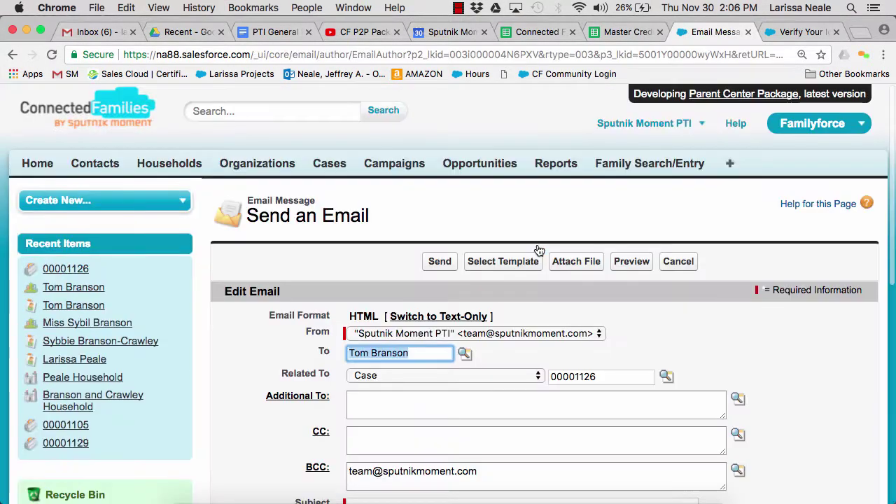
# Fill the case email from the '504 vs IEP' template and check its subject and fact-sheet body
pyautogui.scroll(-3, 522, 130)
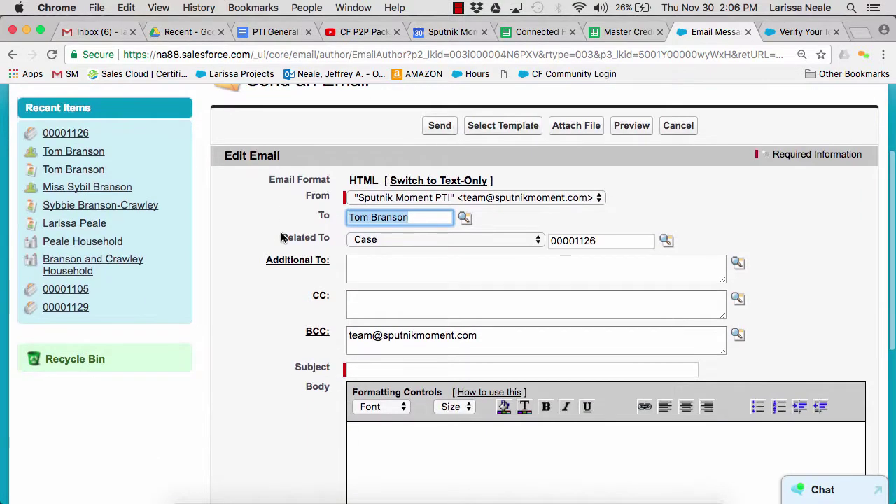
pyautogui.click(522, 130)
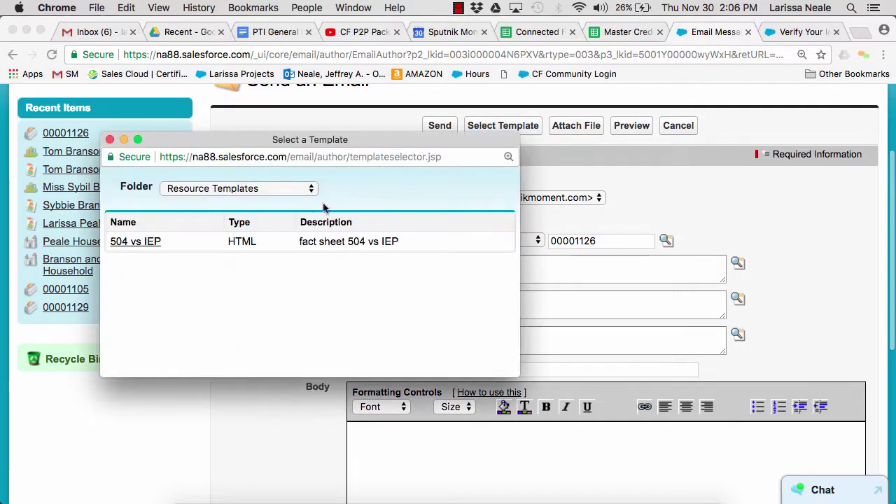
pyautogui.click(153, 242)
pyautogui.scroll(-5, 230, 214)
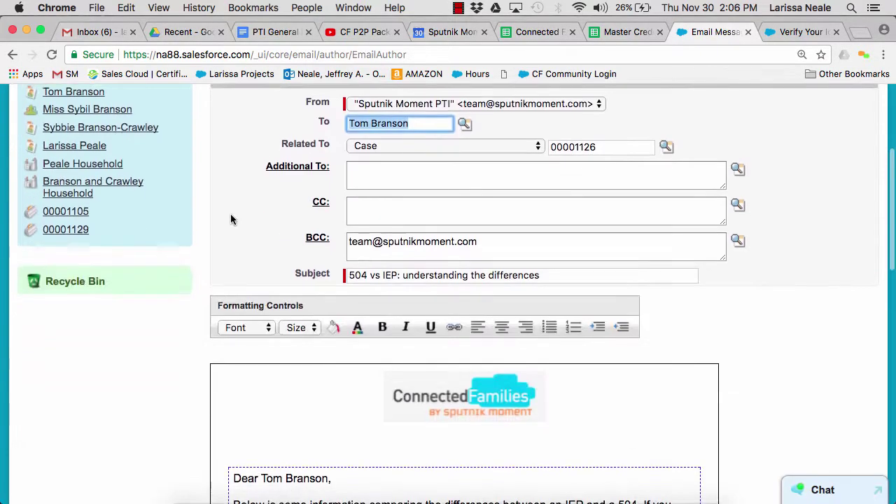
pyautogui.scroll(-10, 233, 220)
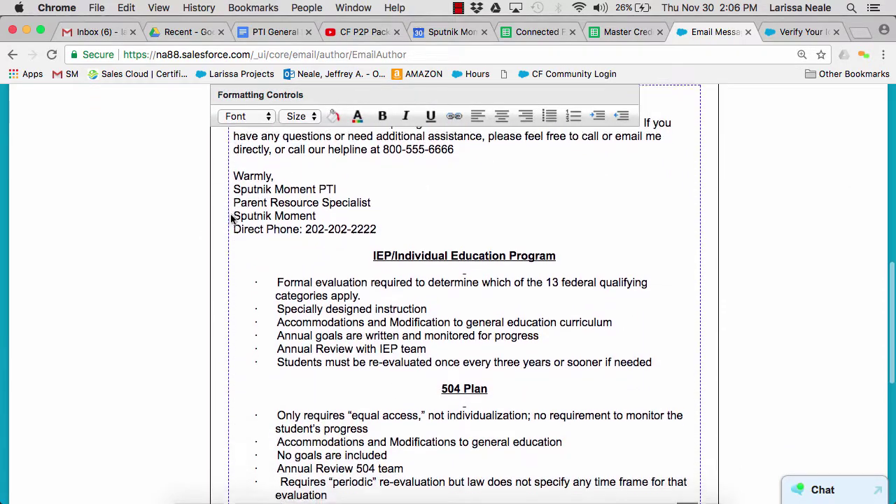
pyautogui.scroll(12, 230, 214)
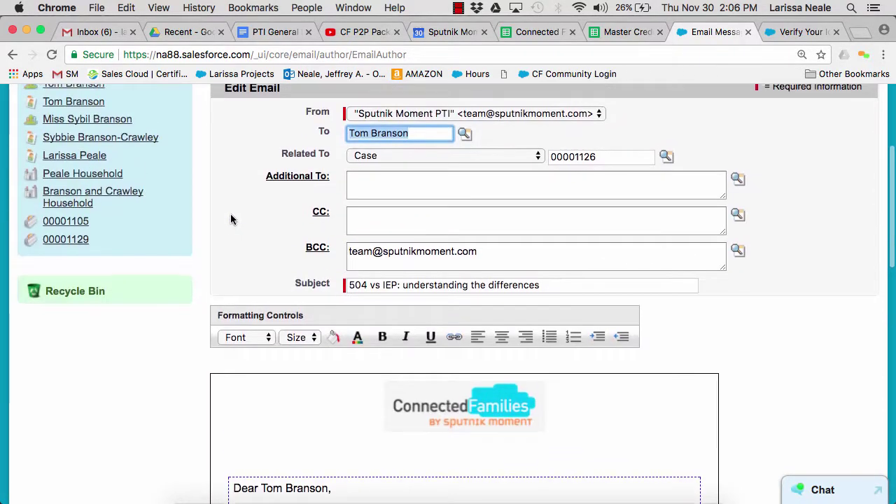
pyautogui.scroll(5, 410, 210)
# Send the 504 vs IEP email and start a new Materials Distributed record on the case
pyautogui.click(440, 165)
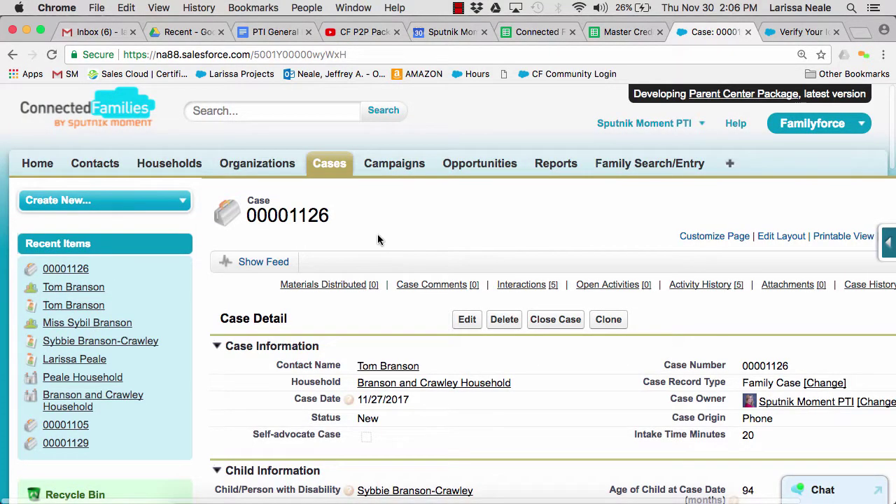
pyautogui.scroll(-1, 360, 244)
pyautogui.moveTo(344, 249)
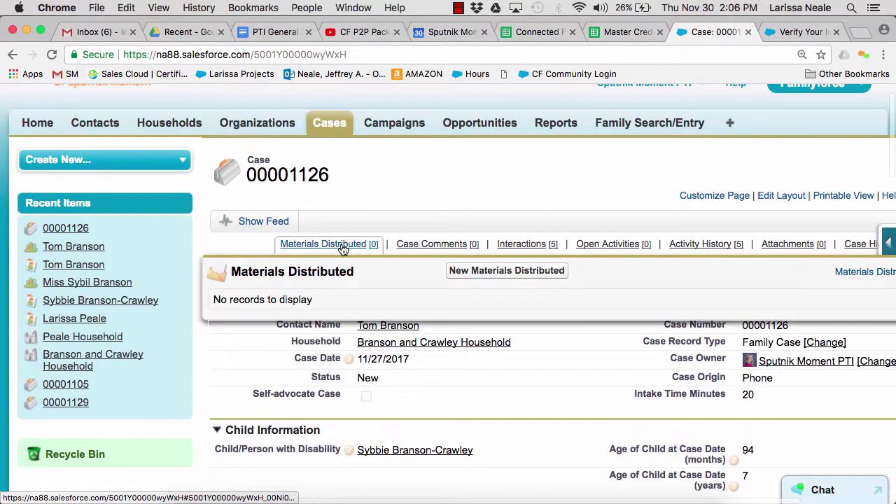
pyautogui.click(458, 275)
pyautogui.scroll(-1, 436, 266)
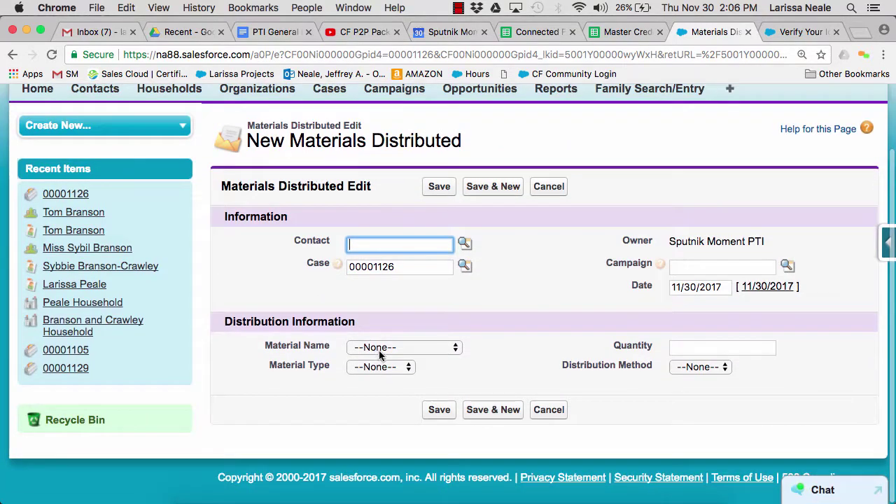
# Choose the material name, save the record, and review the case's five interactions
pyautogui.click(391, 347)
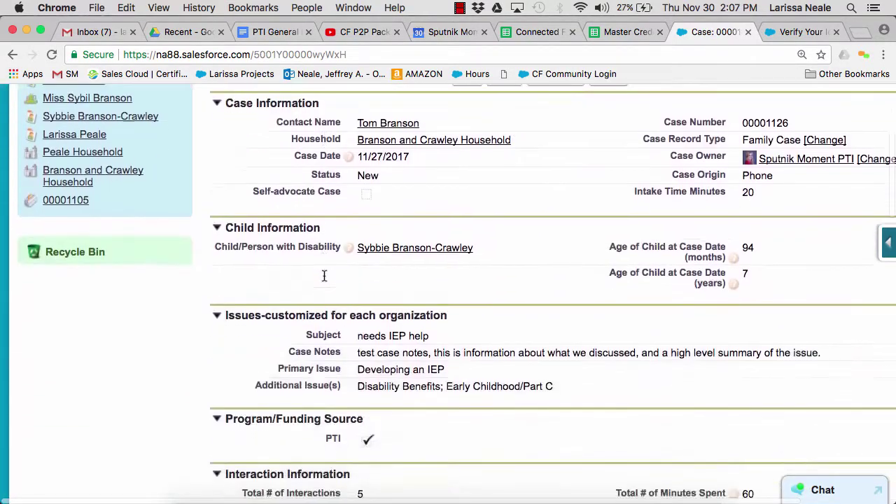
pyautogui.scroll(-5, 324, 276)
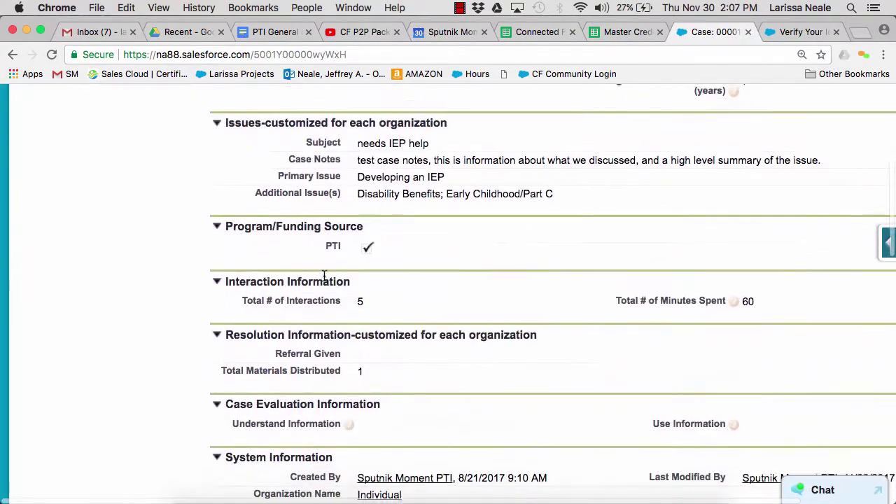
pyautogui.scroll(9, 324, 278)
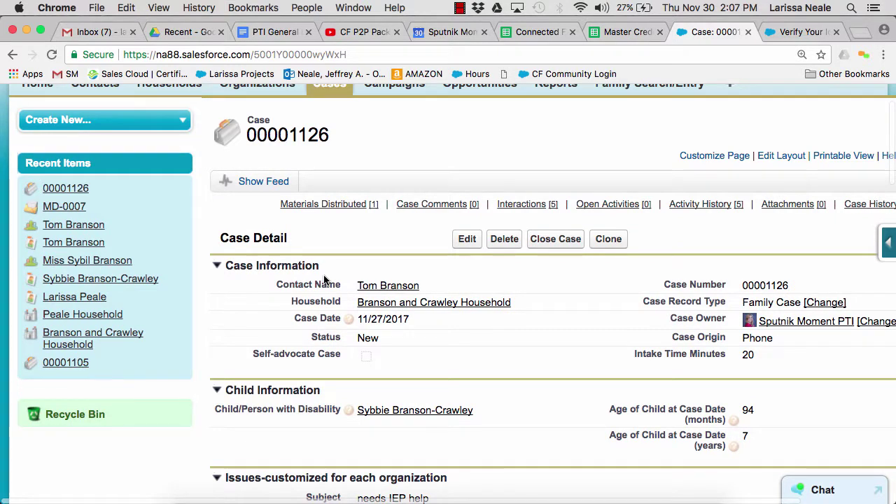
pyautogui.scroll(-1, 324, 279)
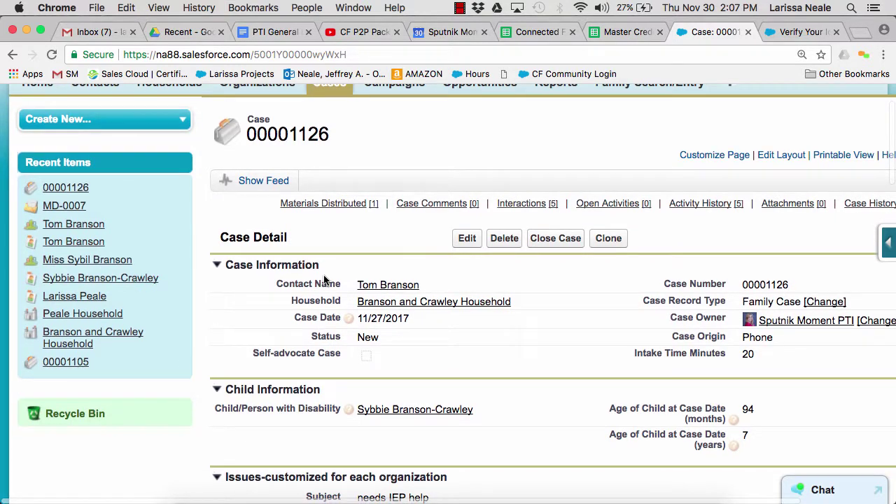
pyautogui.click(518, 203)
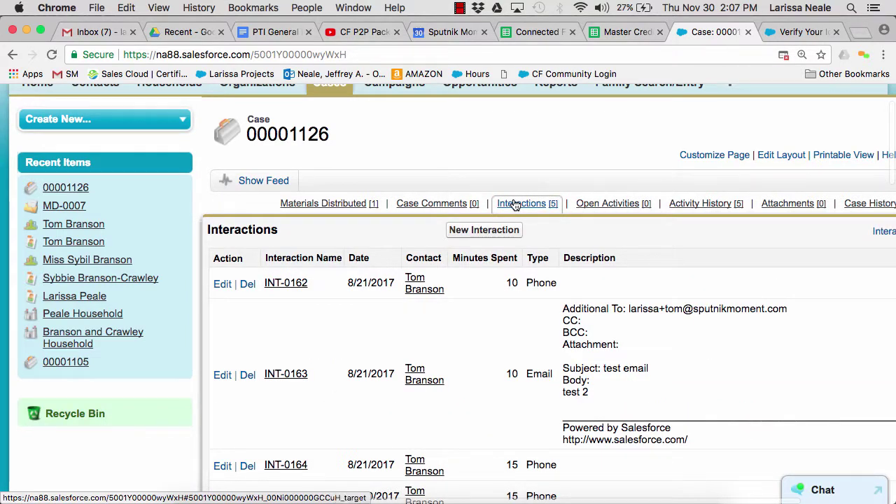
pyautogui.scroll(3, 420, 150)
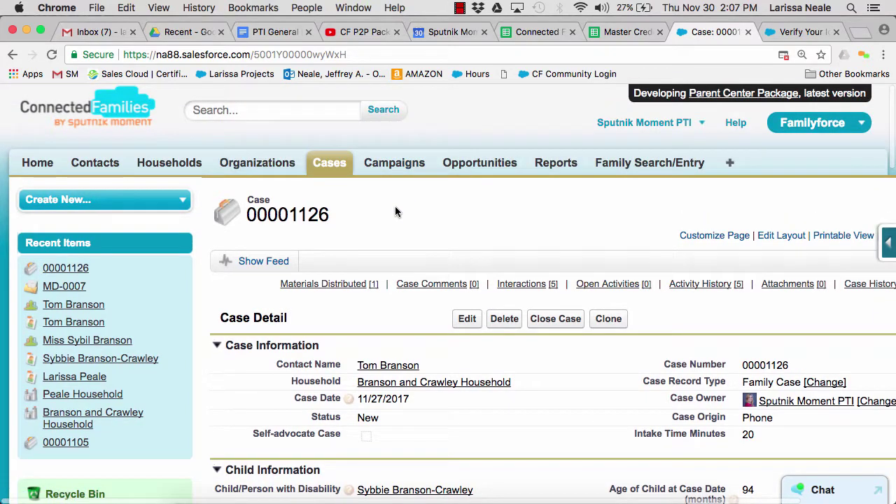
# Open the PTI Workshop 12-15-16 campaign from Campaigns and review its completed in-person training details
pyautogui.click(394, 165)
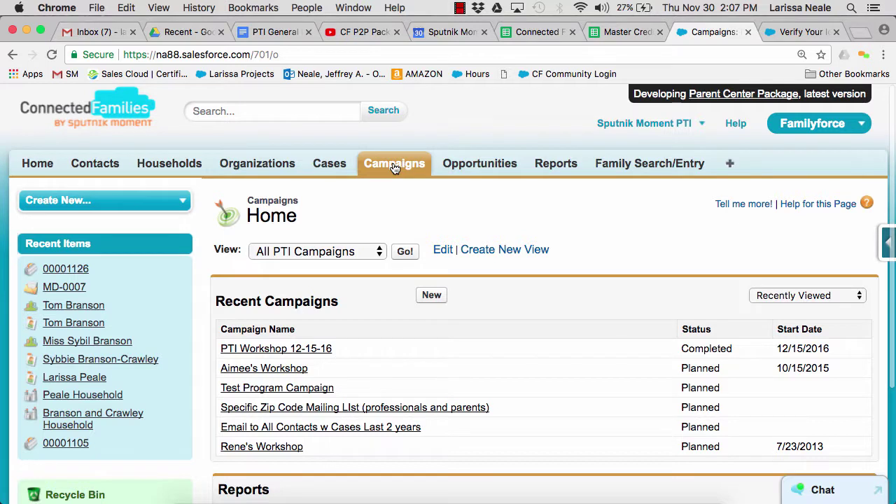
pyautogui.click(266, 348)
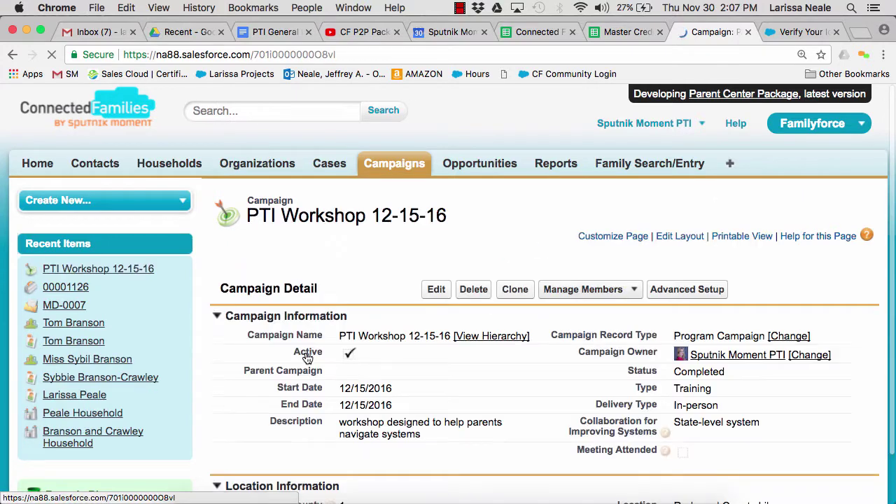
pyautogui.scroll(-3, 310, 259)
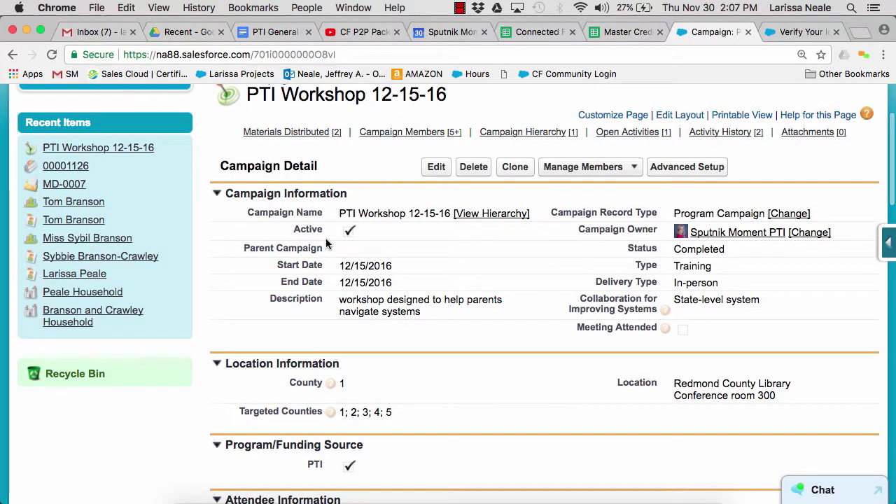
pyautogui.scroll(-1, 326, 217)
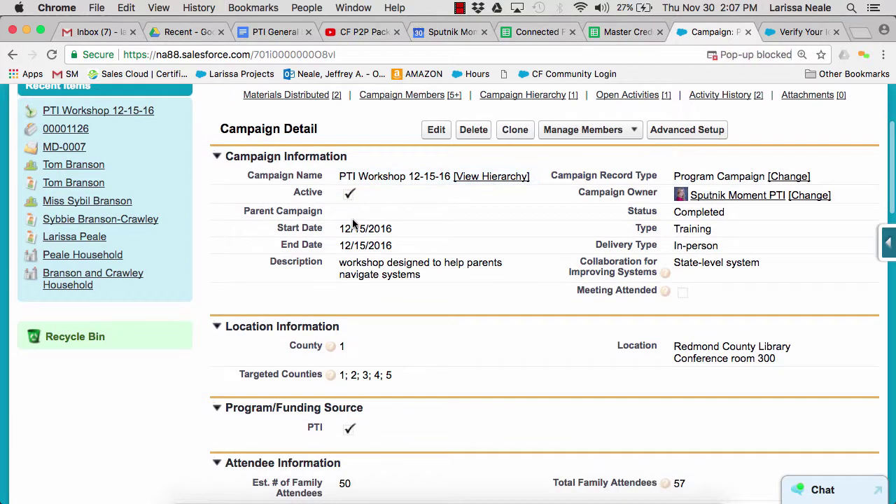
pyautogui.scroll(-1, 326, 223)
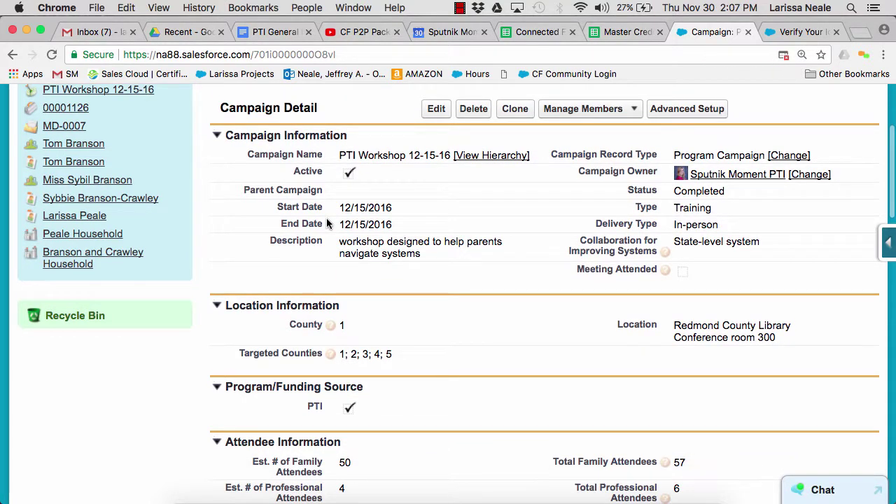
pyautogui.scroll(2, 314, 245)
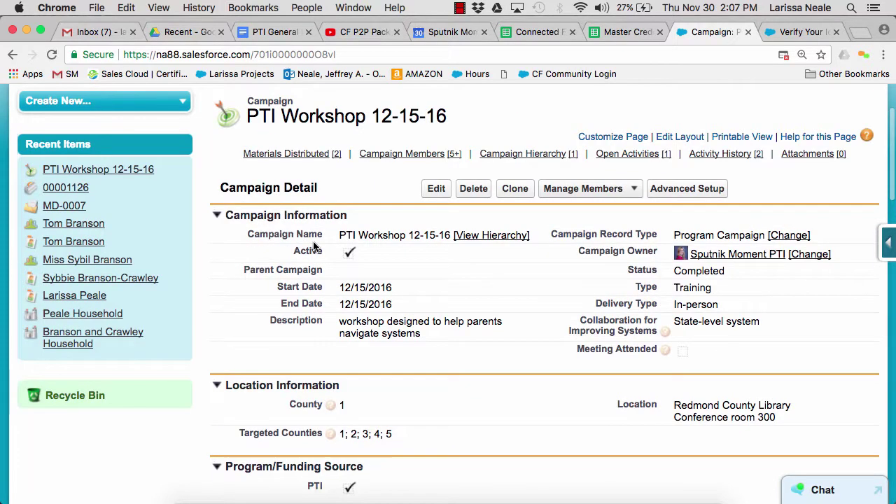
pyautogui.scroll(2, 314, 245)
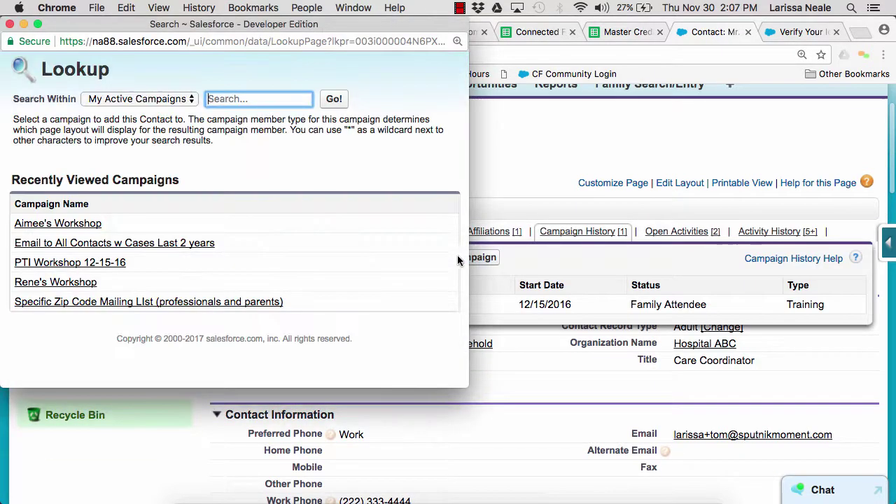
# Add the contact to Aimee's Workshop with status Family Attendee and reopen PTI Workshop 12-15-16
pyautogui.click(49, 224)
pyautogui.click(406, 348)
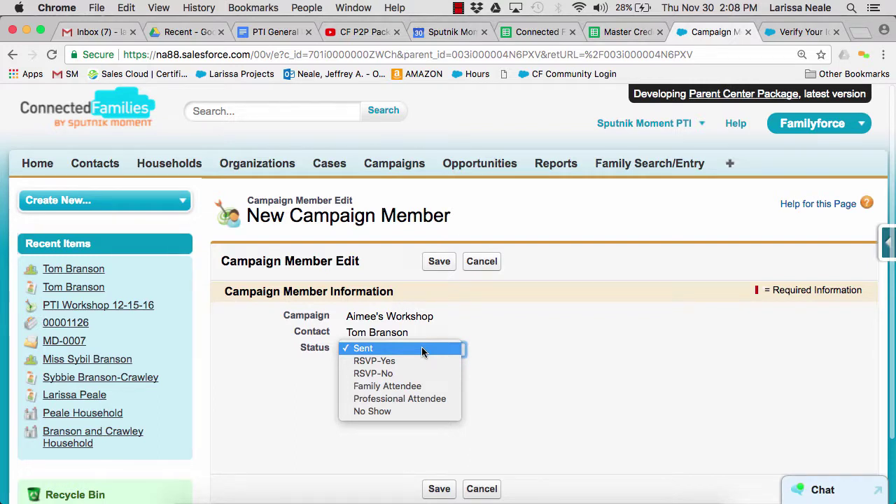
pyautogui.click(420, 385)
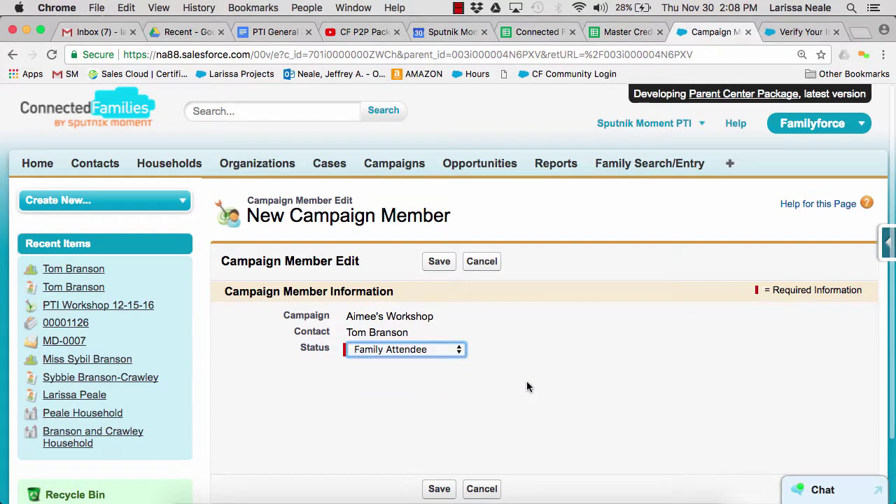
pyautogui.click(436, 262)
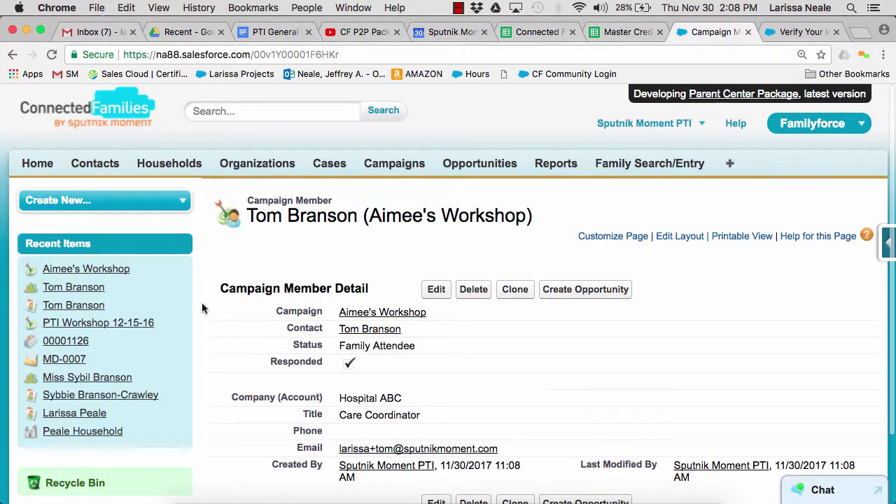
pyautogui.click(101, 323)
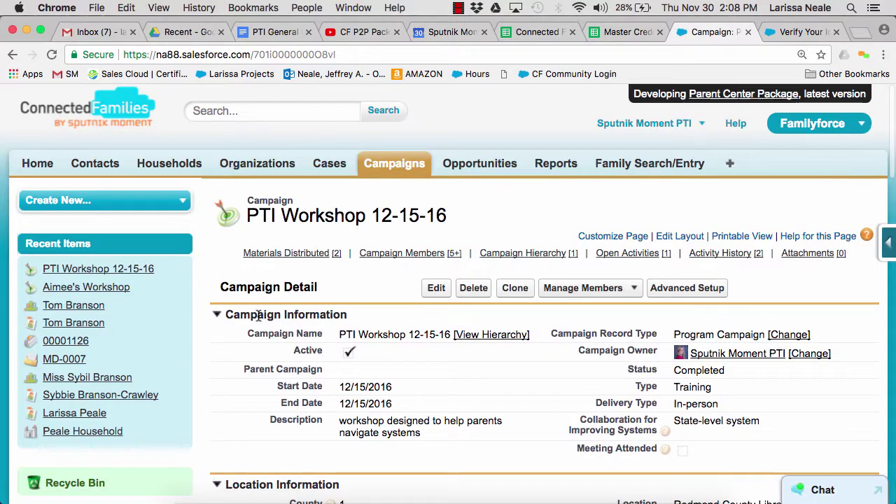
pyautogui.scroll(-5, 336, 273)
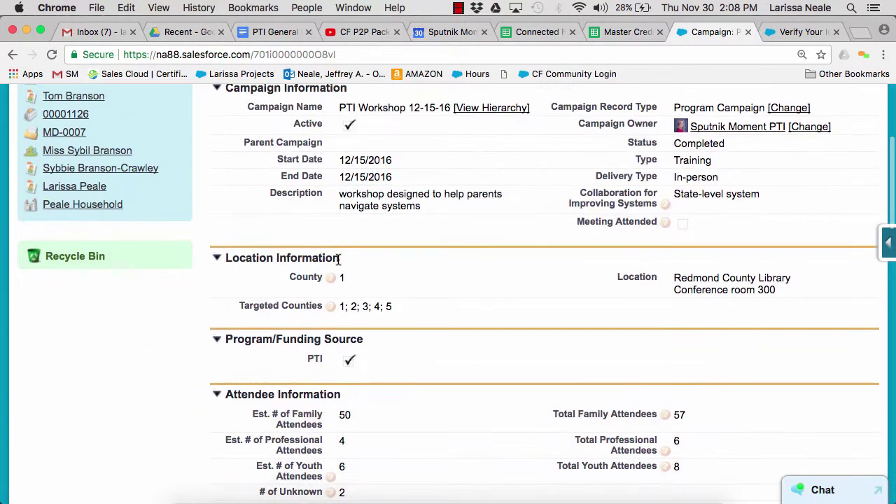
pyautogui.scroll(-4, 339, 259)
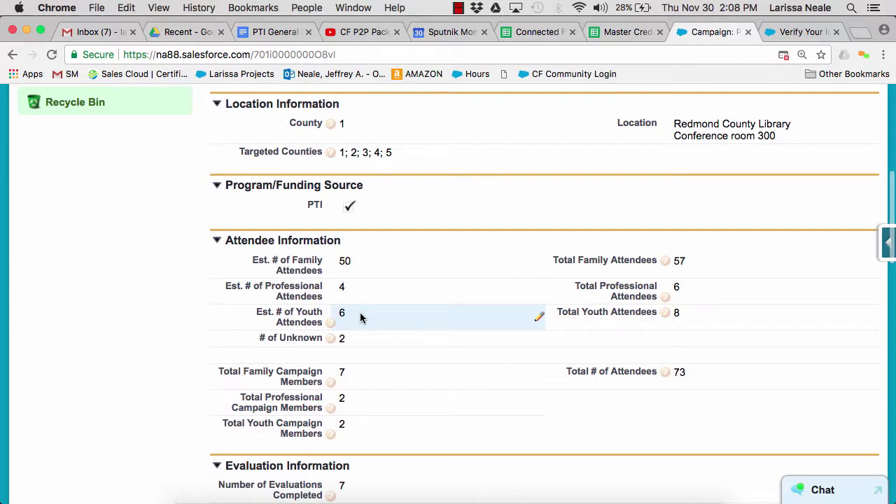
pyautogui.scroll(5, 361, 318)
pyautogui.scroll(5, 360, 318)
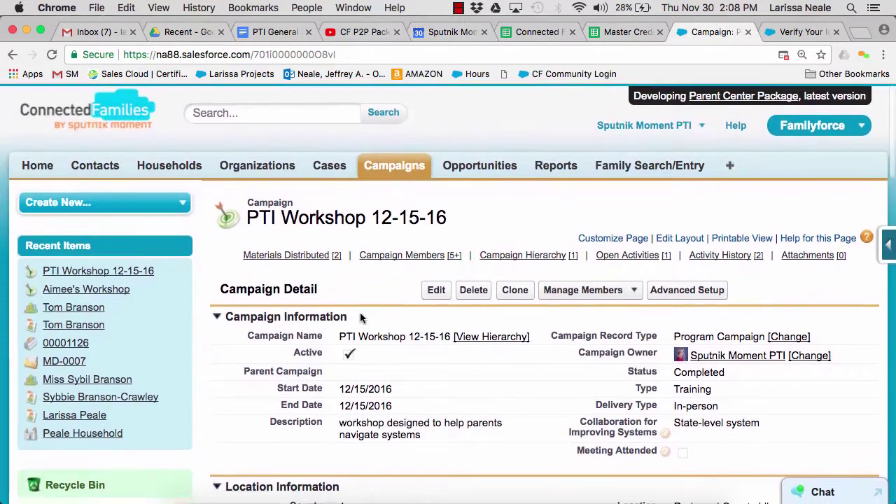
# Open the PTI Data Form 2015+ Contacts (Interactions) dashboard, reapply the 10/1/2016 start-date filter and refresh
pyautogui.click(550, 163)
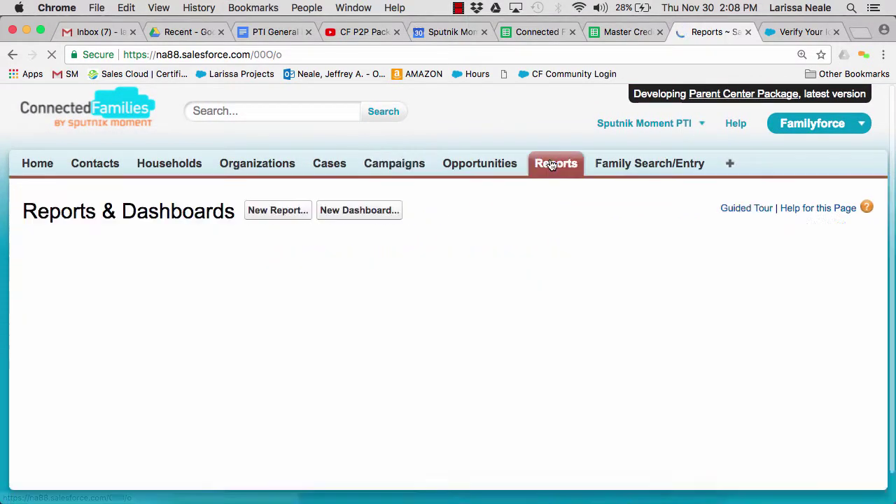
pyautogui.click(381, 318)
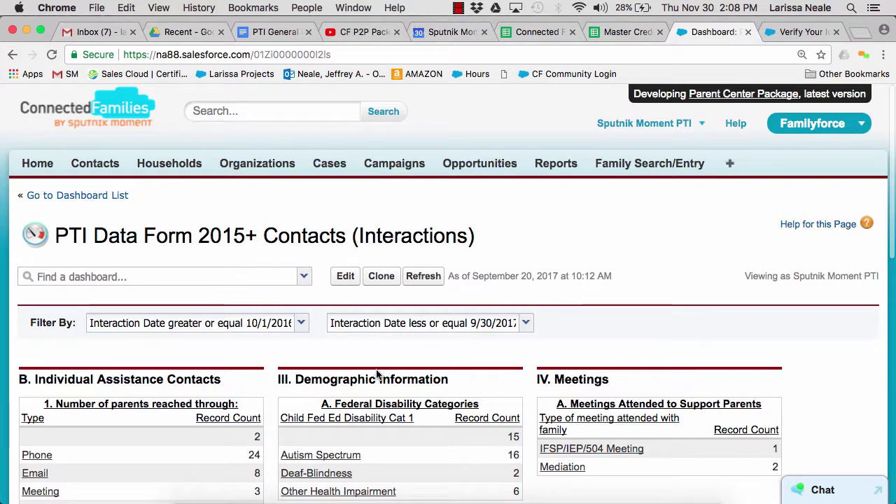
pyautogui.click(300, 325)
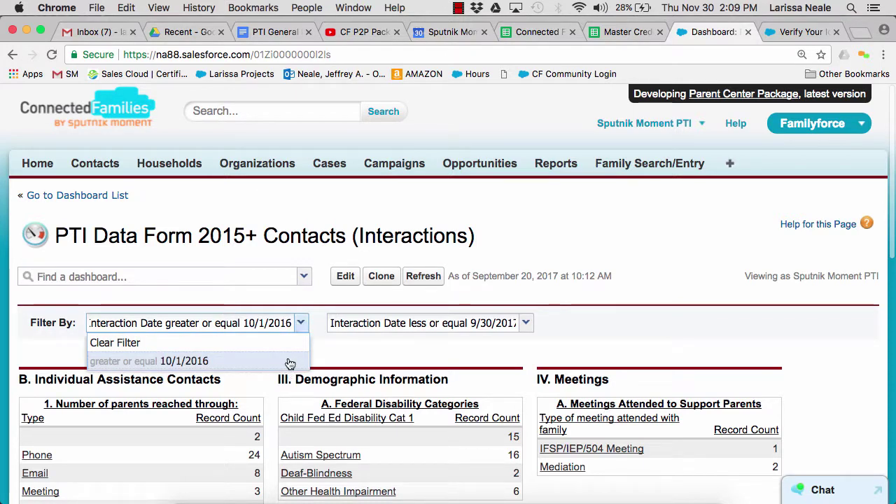
pyautogui.click(289, 361)
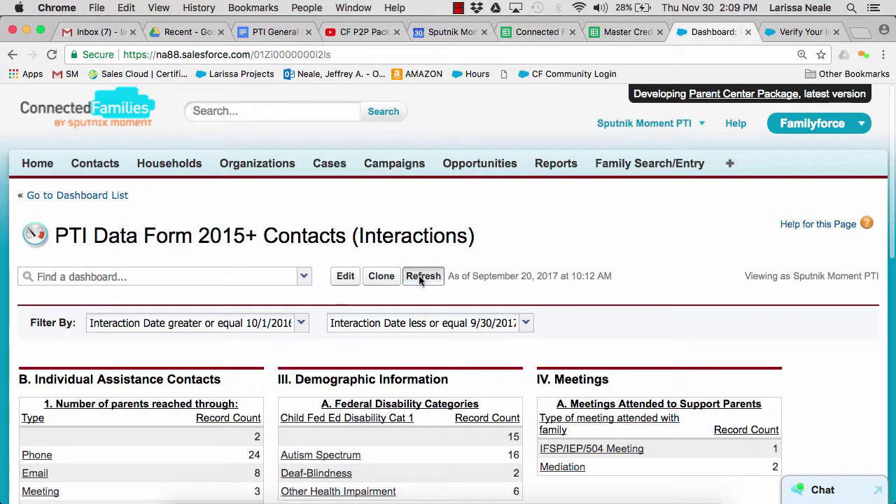
pyautogui.click(420, 277)
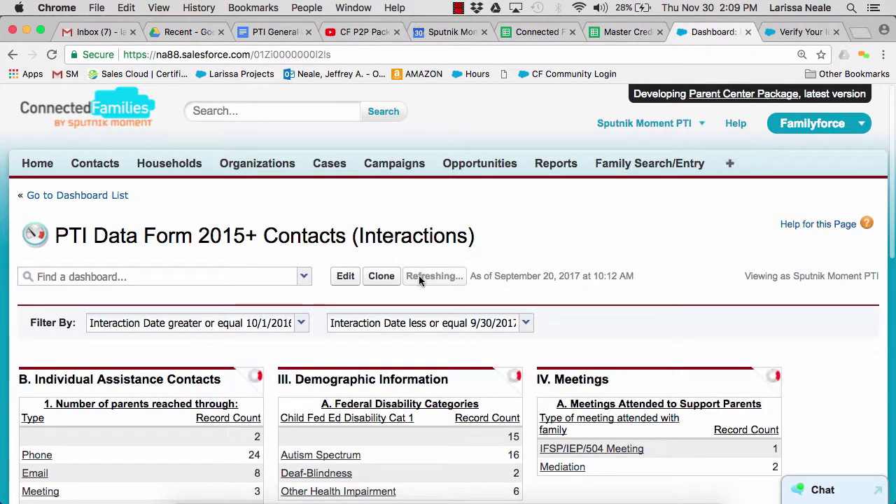
pyautogui.scroll(-2, 491, 253)
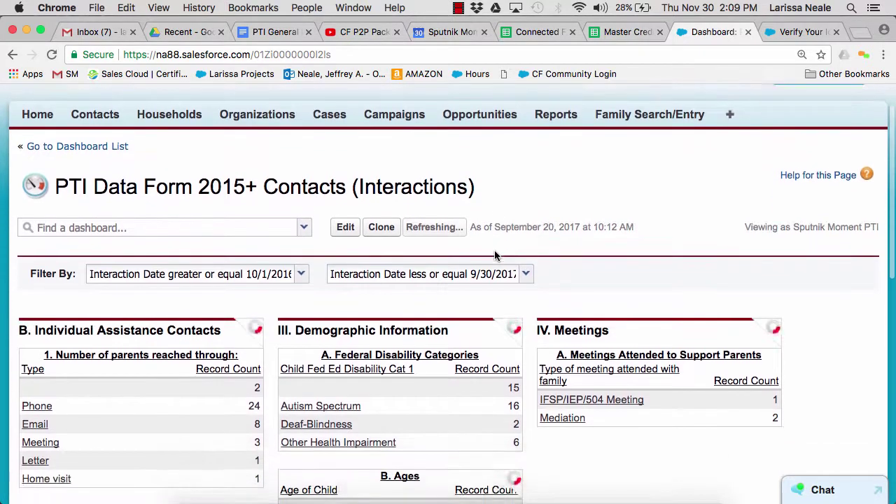
pyautogui.scroll(-1, 515, 238)
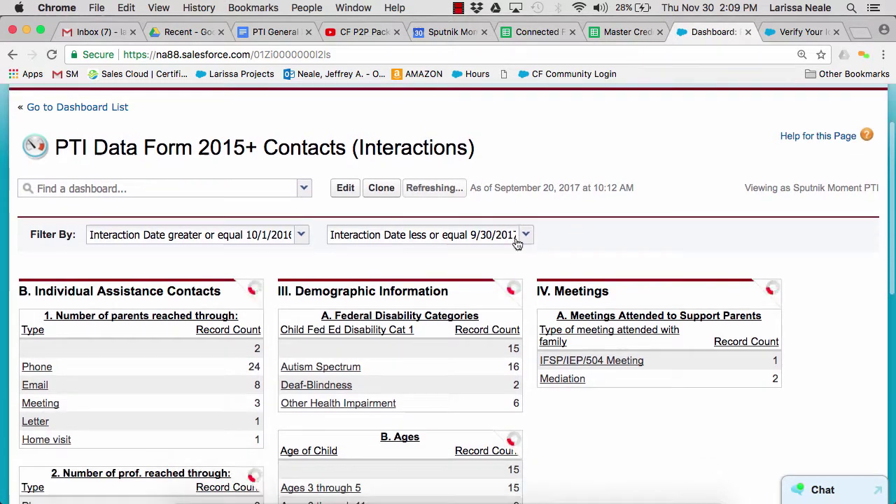
# Open the Federal Disability Categories report in a new tab and review its grouped interactions
pyautogui.rightClick(358, 365)
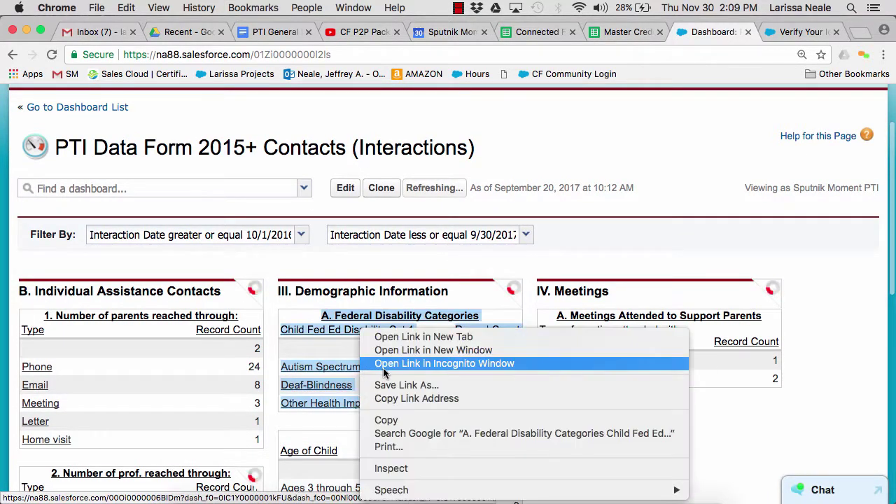
pyautogui.click(398, 338)
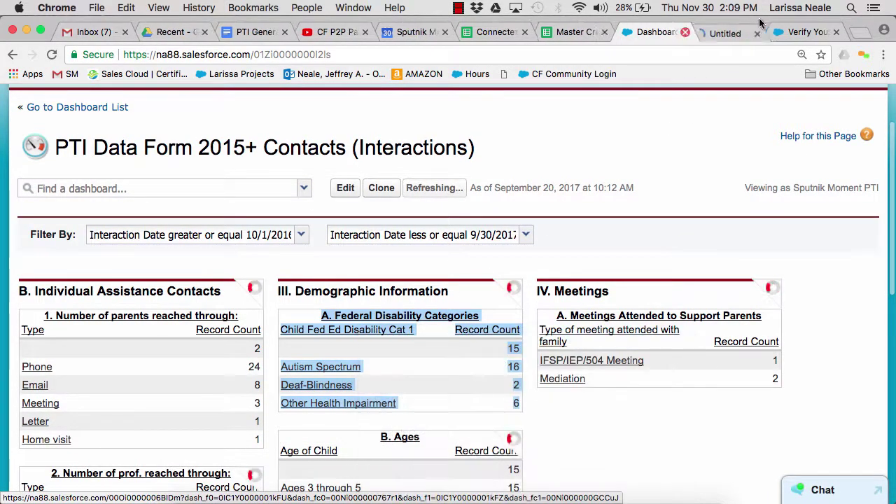
pyautogui.click(728, 33)
pyautogui.scroll(-6, 509, 217)
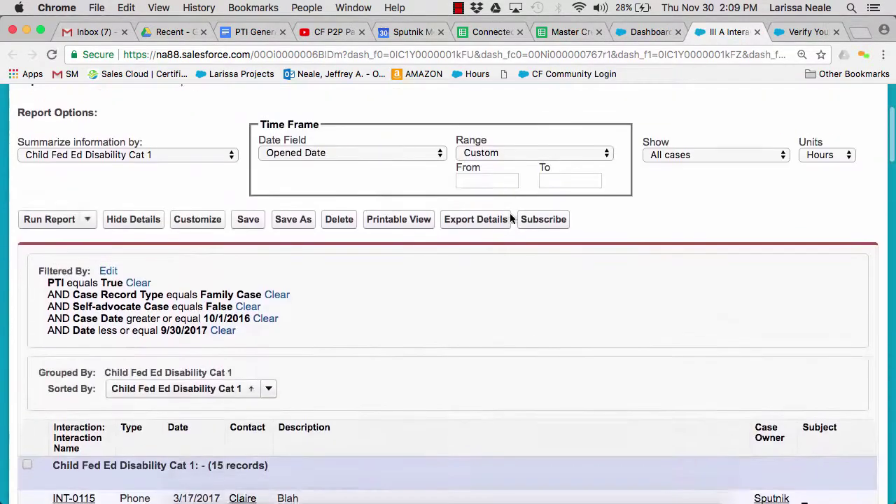
pyautogui.scroll(5, 509, 216)
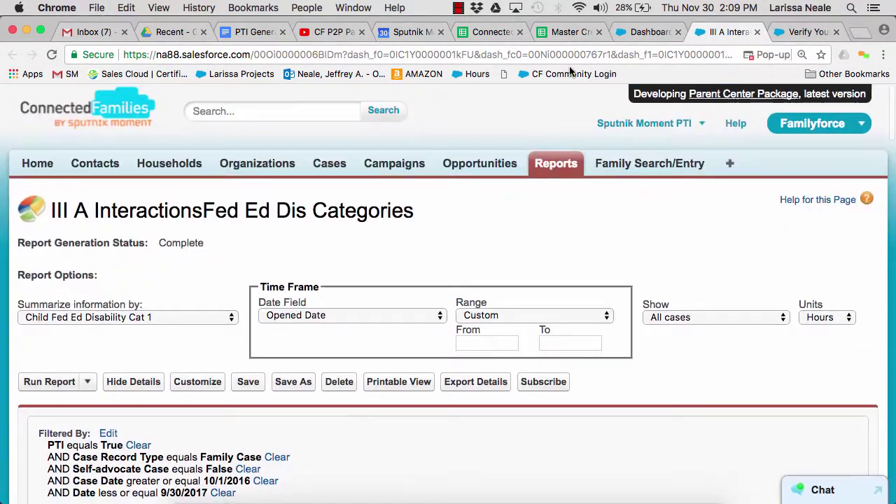
# Switch to the PTI DATA FORM 2015+ Trainings (Campaigns) dashboard and refresh its components
pyautogui.click(644, 32)
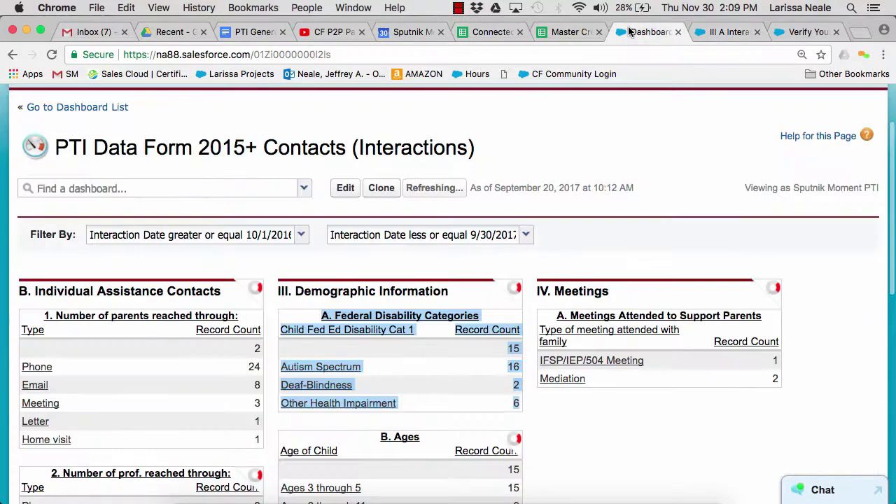
pyautogui.click(303, 188)
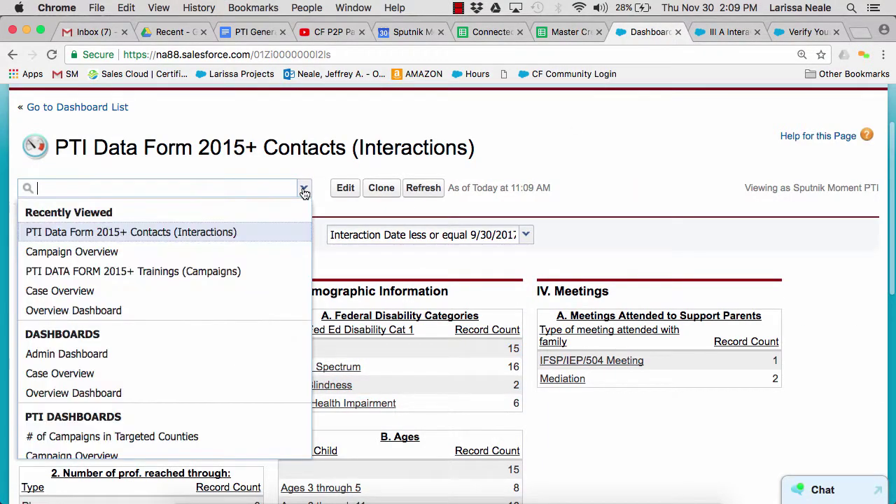
pyautogui.click(241, 271)
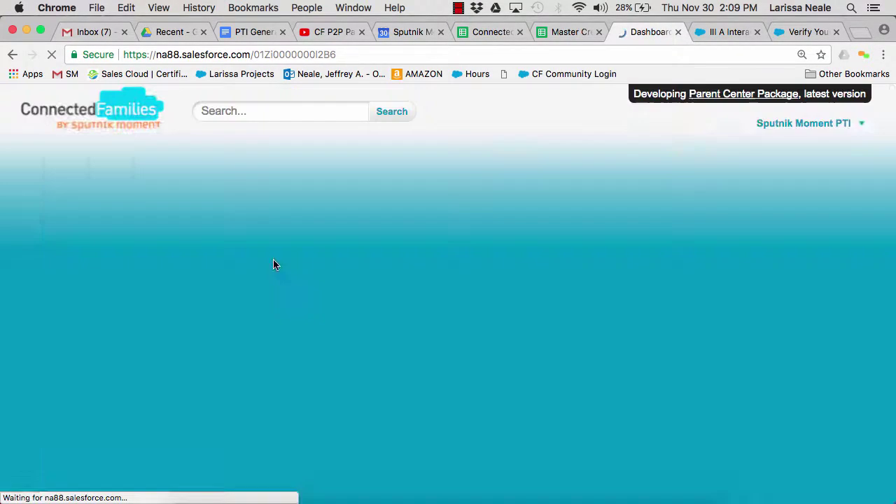
pyautogui.scroll(-1, 461, 200)
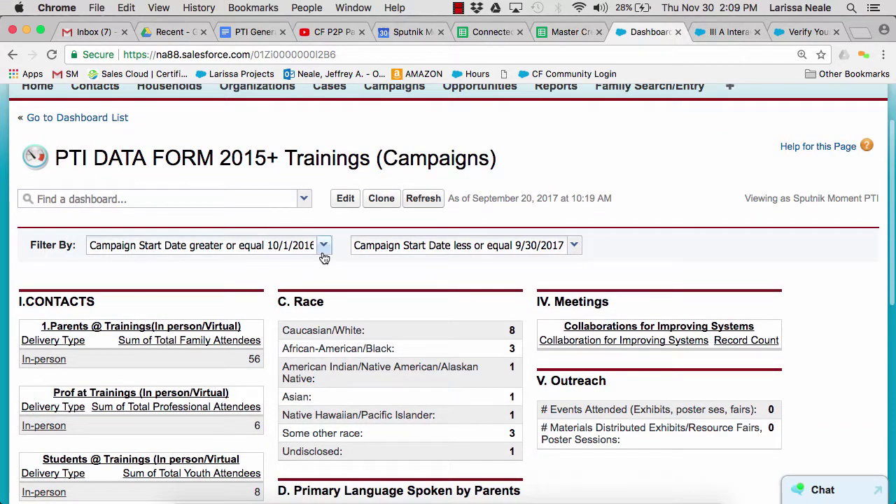
pyautogui.click(323, 246)
pyautogui.click(420, 200)
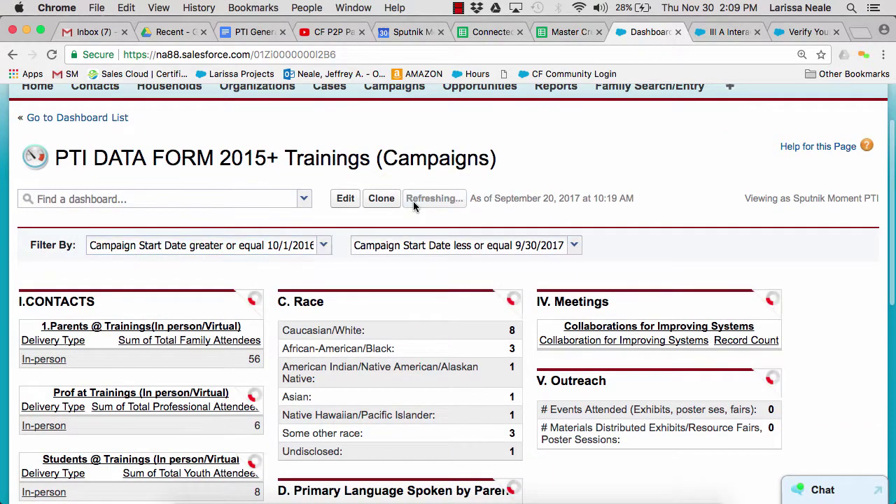